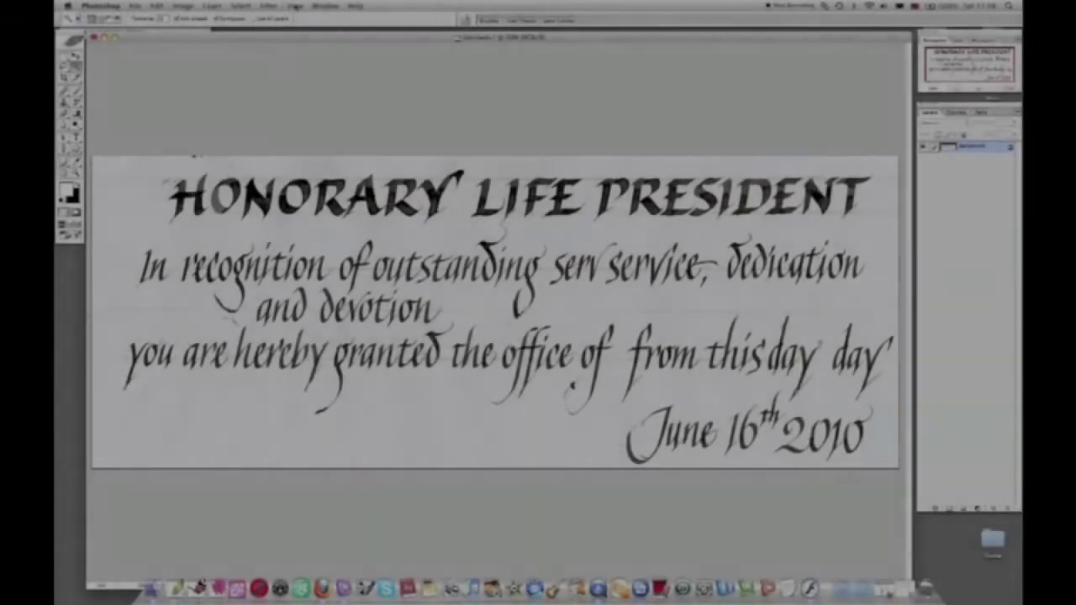
Step: Show the rulers around the scanned calligraphy image
{"action": "left_click", "coordinate": [295, 5]}
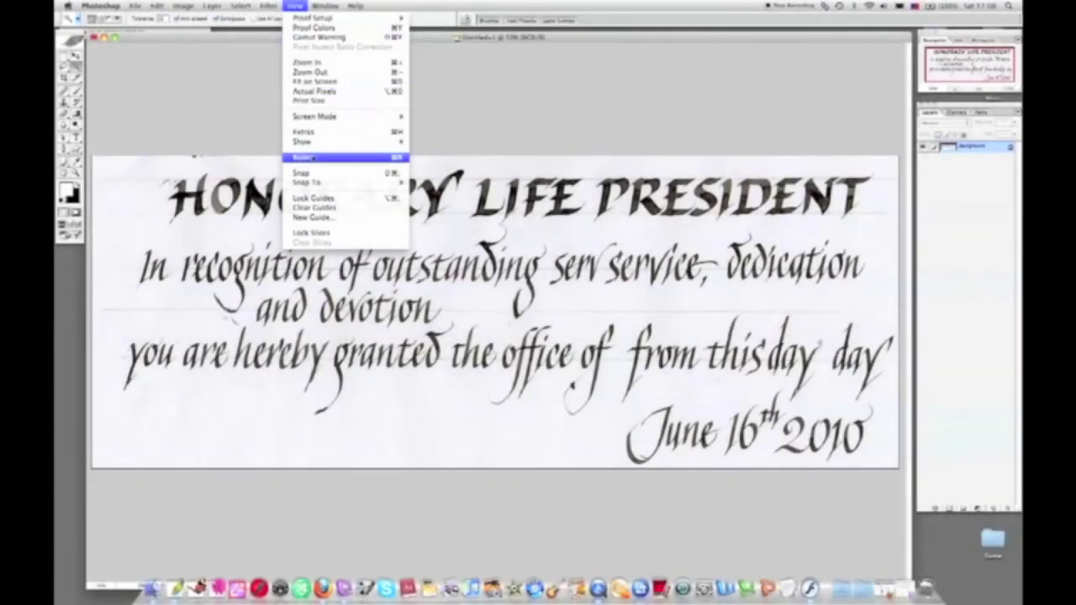
{"action": "left_click", "coordinate": [313, 159]}
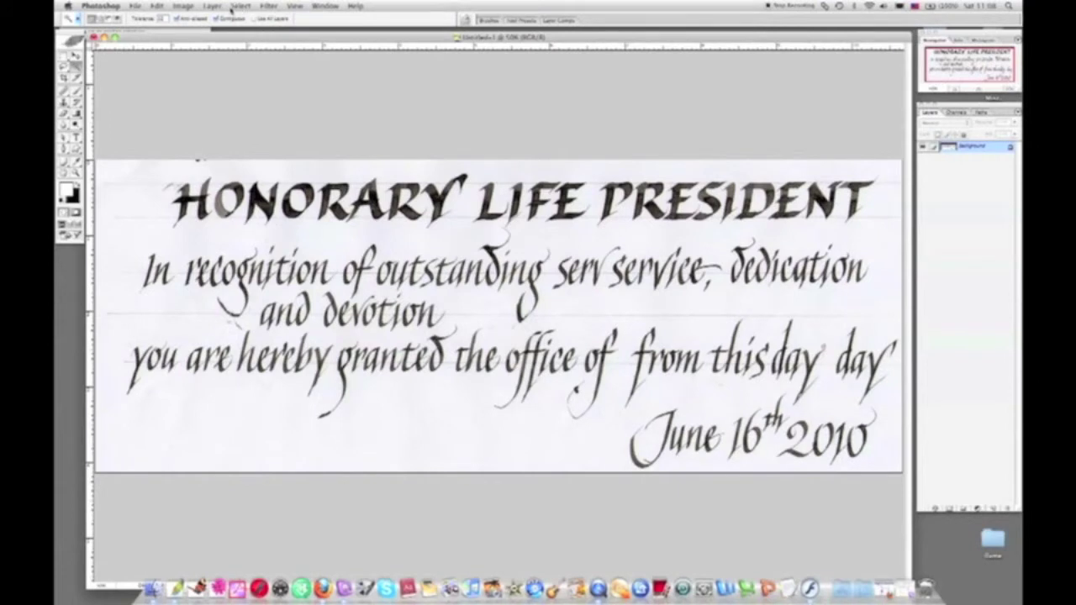
Step: Whiten the paper background of the scan with a Levels adjustment, lowering the white input level to 201
{"action": "left_click", "coordinate": [182, 6]}
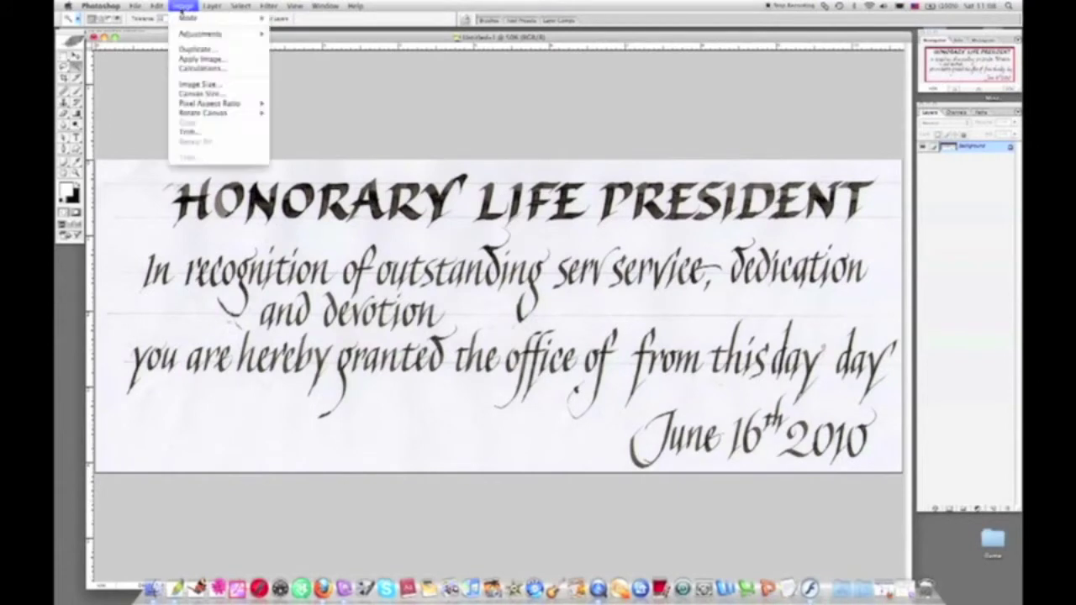
{"action": "mouse_move", "coordinate": [202, 33]}
{"action": "left_click", "coordinate": [290, 40]}
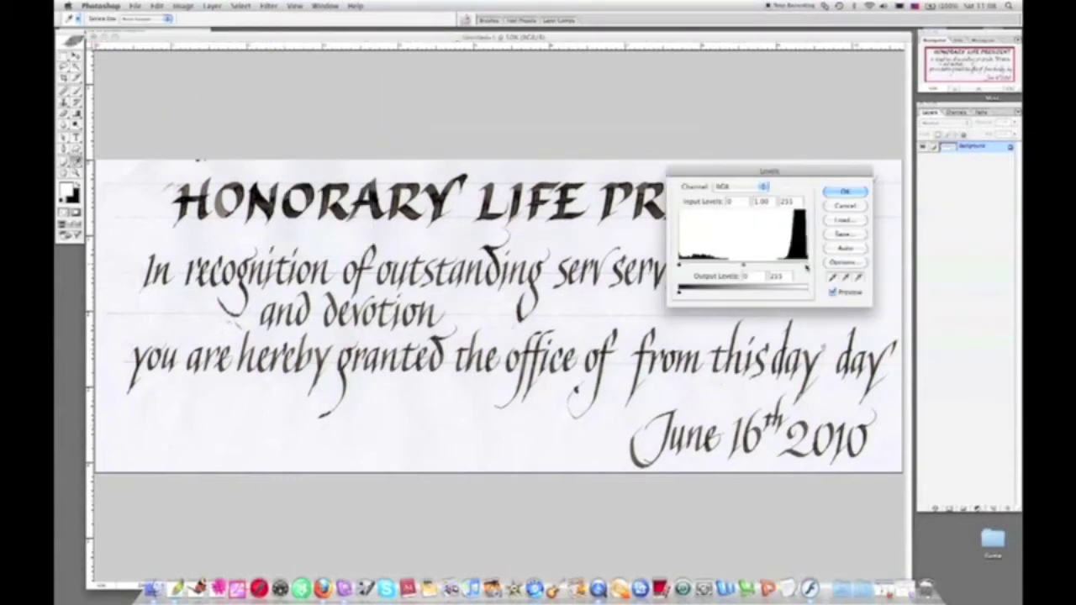
{"action": "left_click_drag", "start_coordinate": [808, 266], "coordinate": [781, 262]}
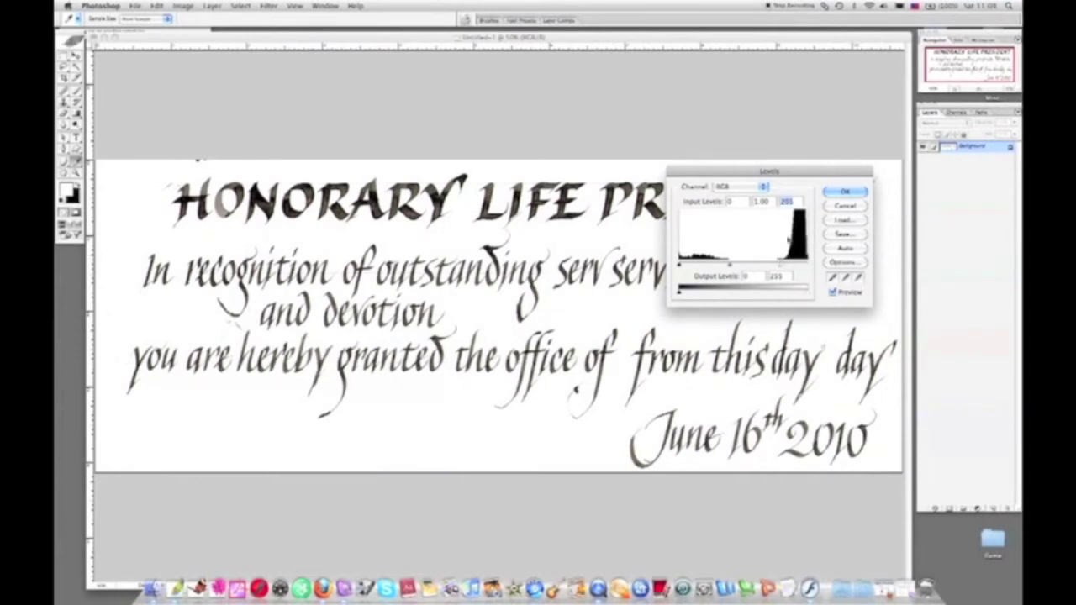
{"action": "mouse_move", "coordinate": [679, 267]}
{"action": "left_mouse_down"}
{"action": "mouse_move", "coordinate": [698, 267]}
{"action": "mouse_move", "coordinate": [675, 267]}
{"action": "left_mouse_up"}
{"action": "left_click", "coordinate": [844, 193]}
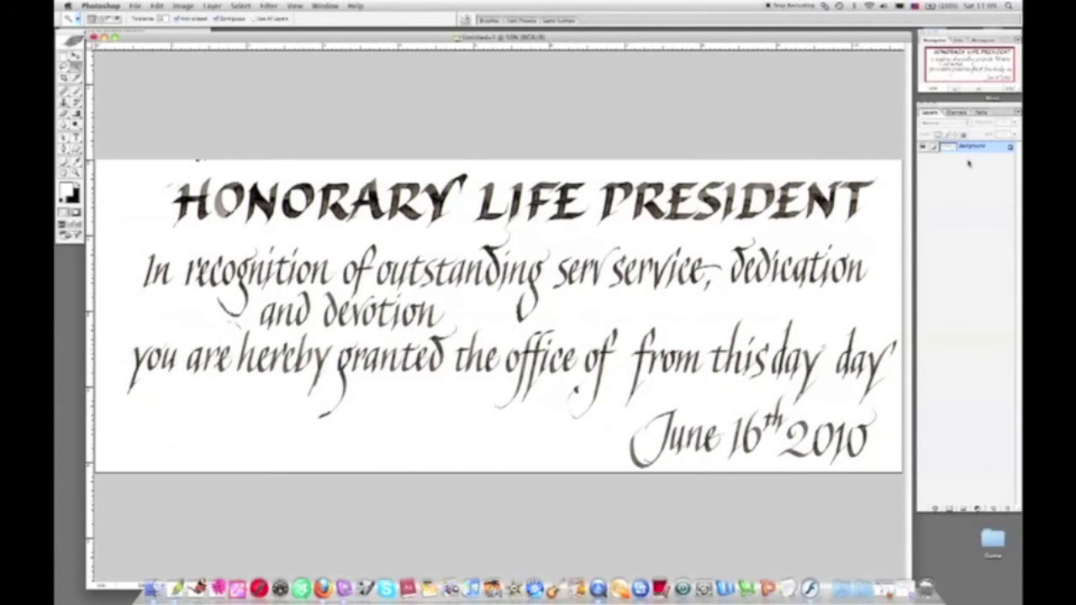
Step: Duplicate the Background layer of the scanned lettering, keeping the default copy name
{"action": "left_click", "coordinate": [213, 6]}
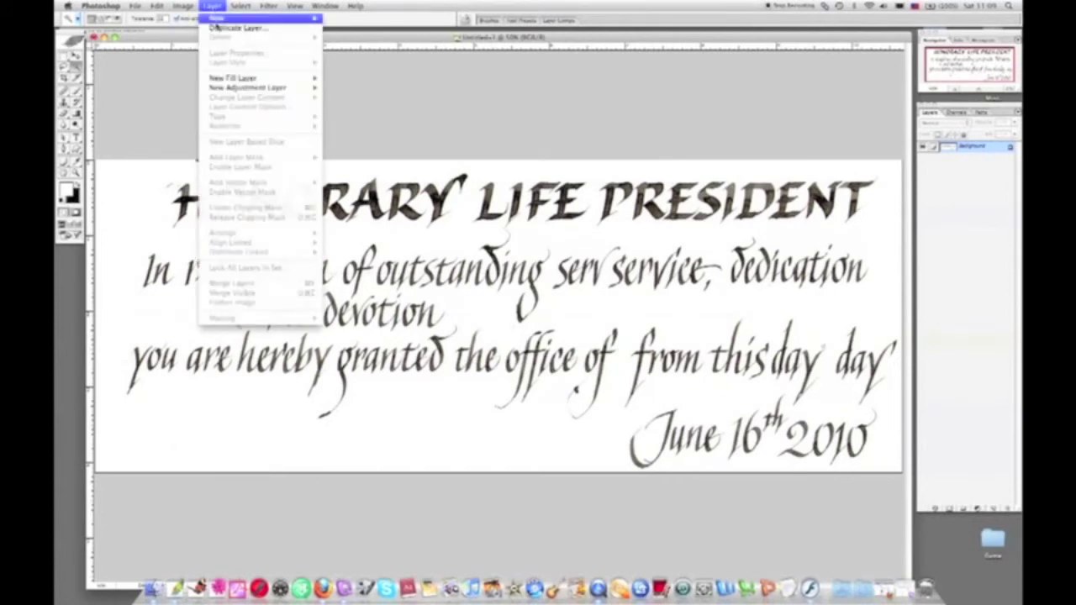
{"action": "left_click", "coordinate": [227, 29]}
{"action": "left_click", "coordinate": [628, 194]}
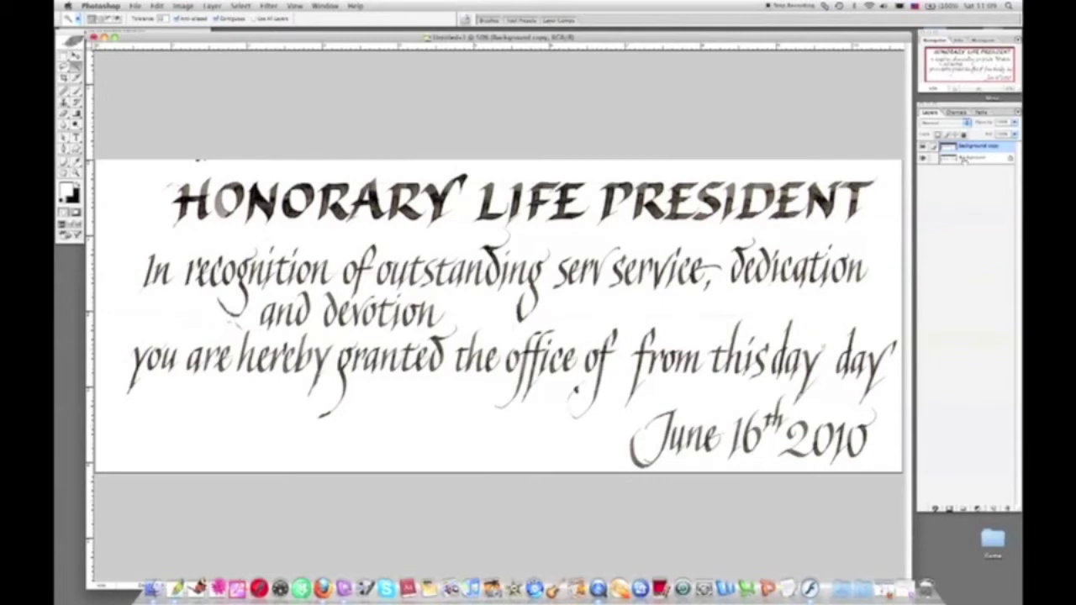
Step: Fill the original Background layer with the white foreground color in Normal mode at 100% opacity
{"action": "left_click", "coordinate": [963, 159]}
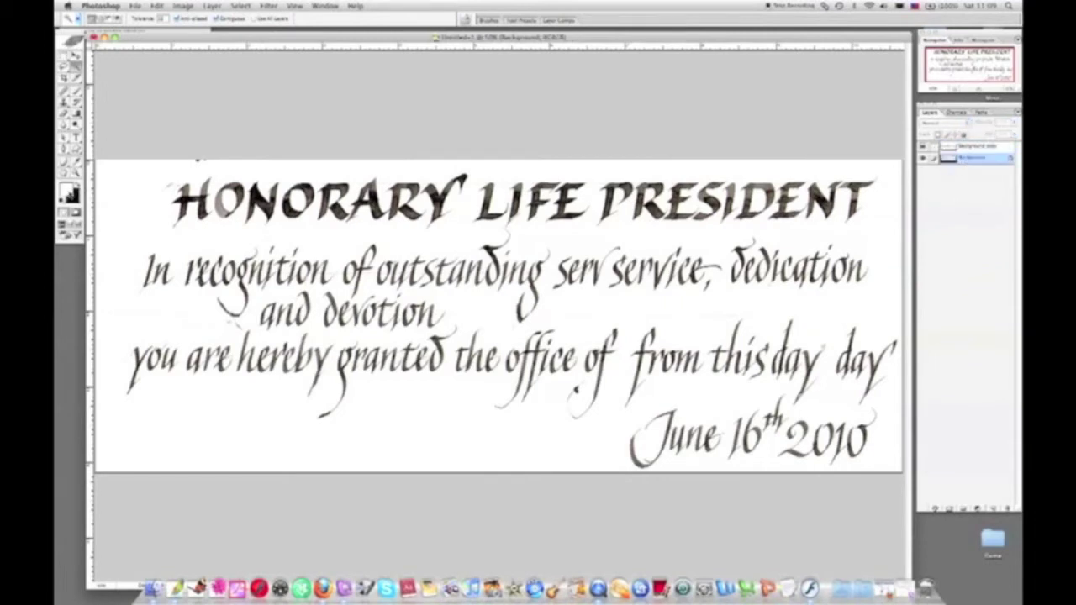
{"action": "left_click", "coordinate": [157, 6]}
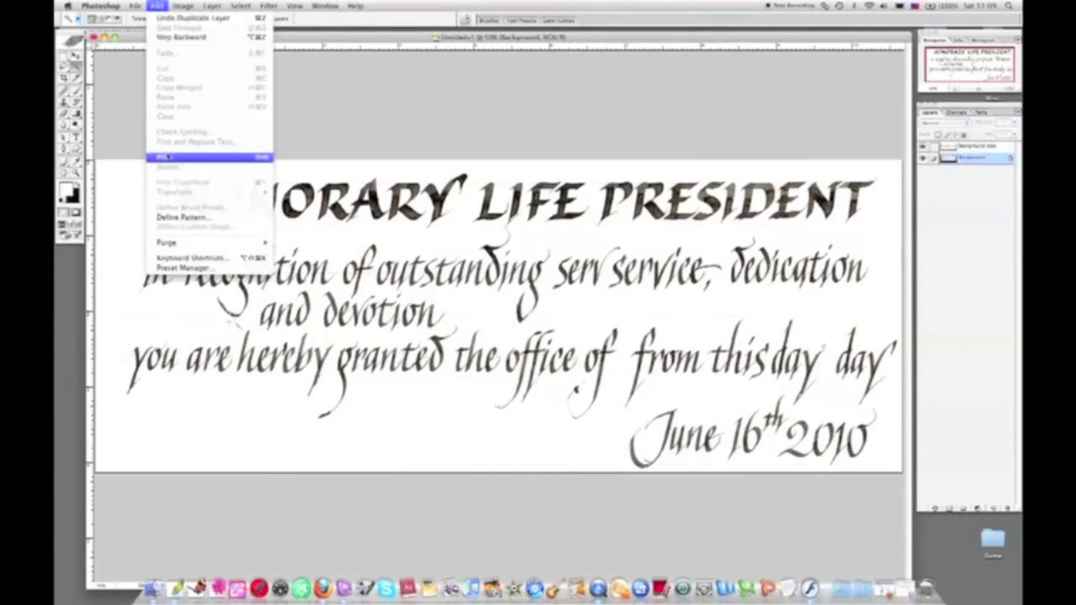
{"action": "left_click", "coordinate": [169, 158]}
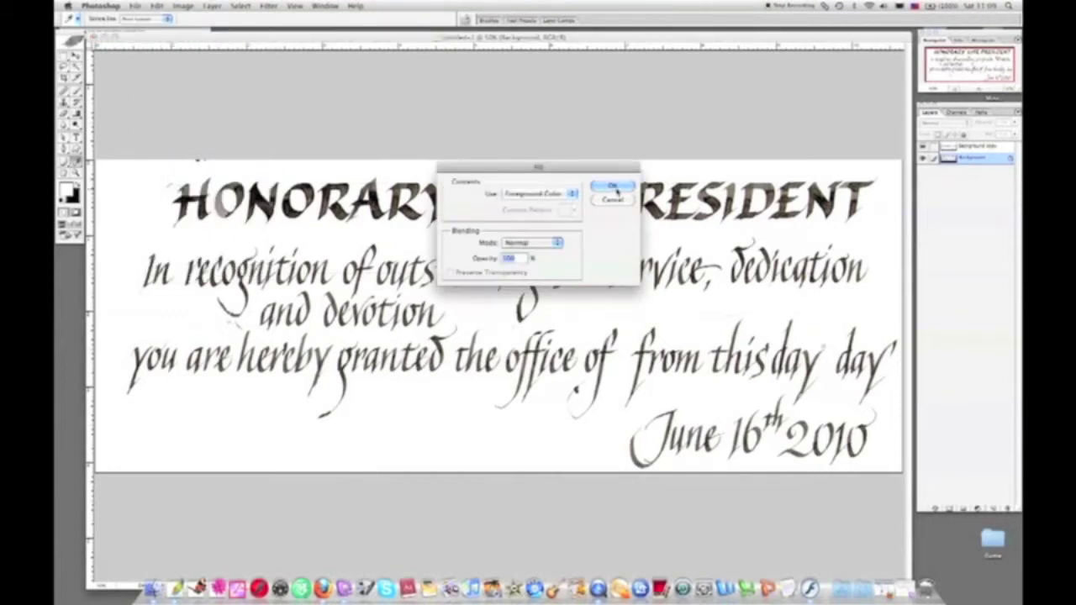
{"action": "left_click", "coordinate": [614, 190]}
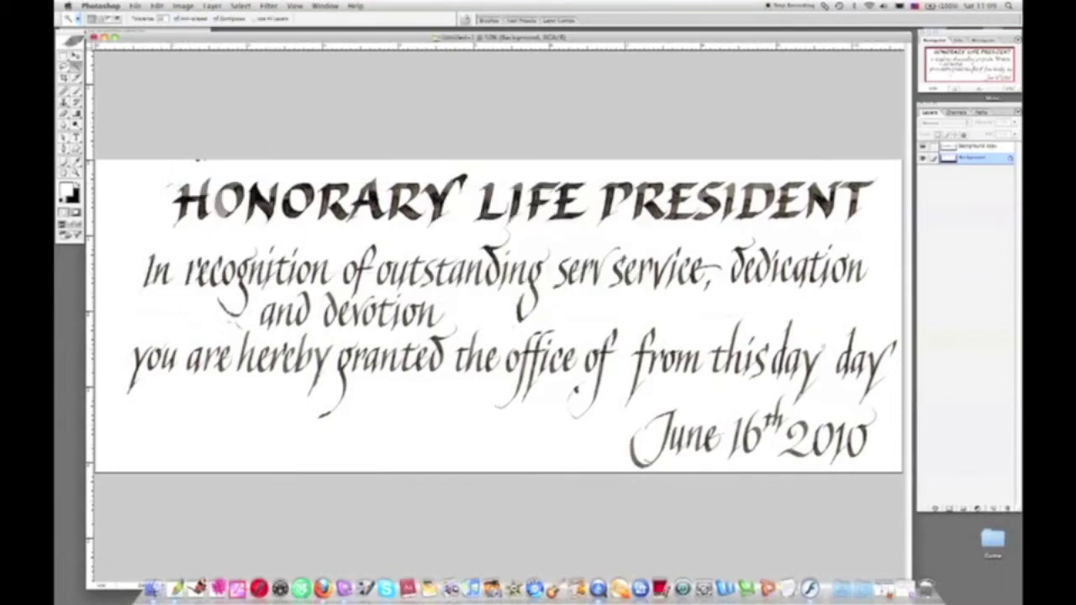
Step: Select all white paper areas on the Background copy layer, including similar pixels inside letters, clear them and deselect
{"action": "left_click", "coordinate": [971, 148]}
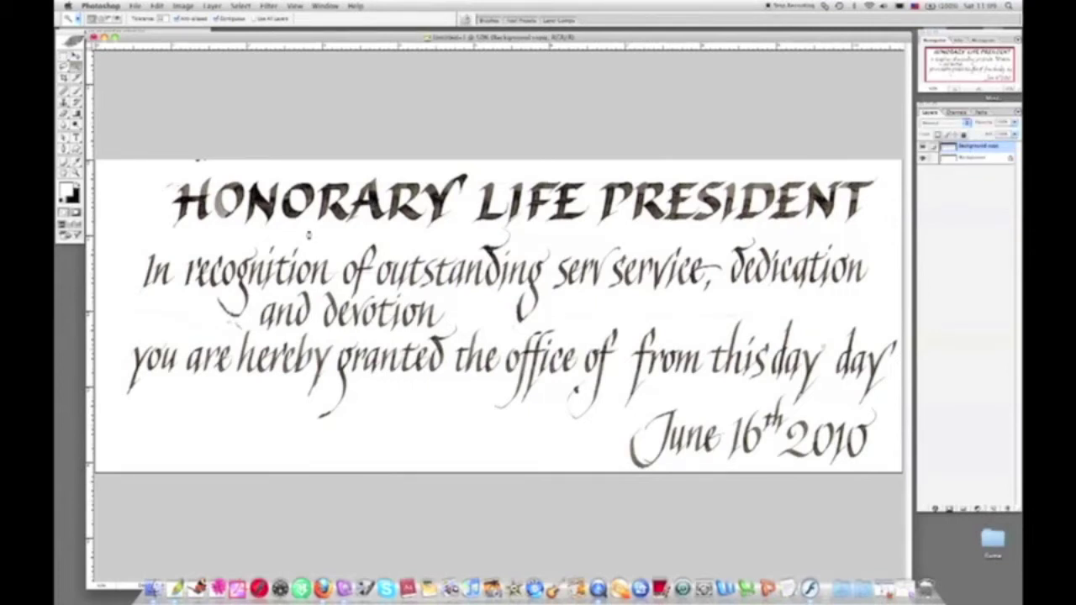
{"action": "key", "text": "super+a"}
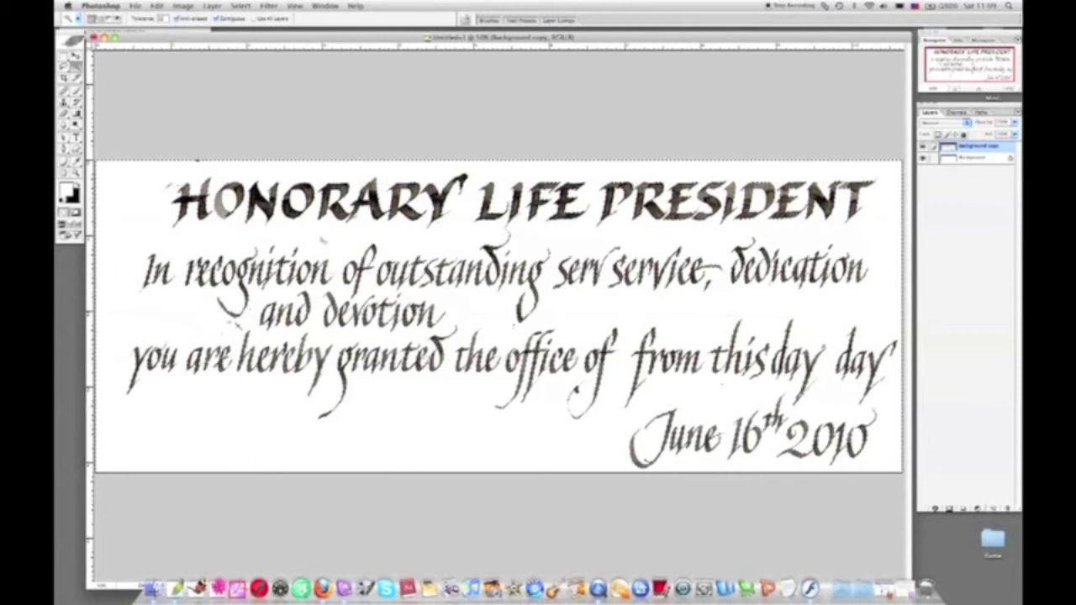
{"action": "left_click", "coordinate": [240, 6]}
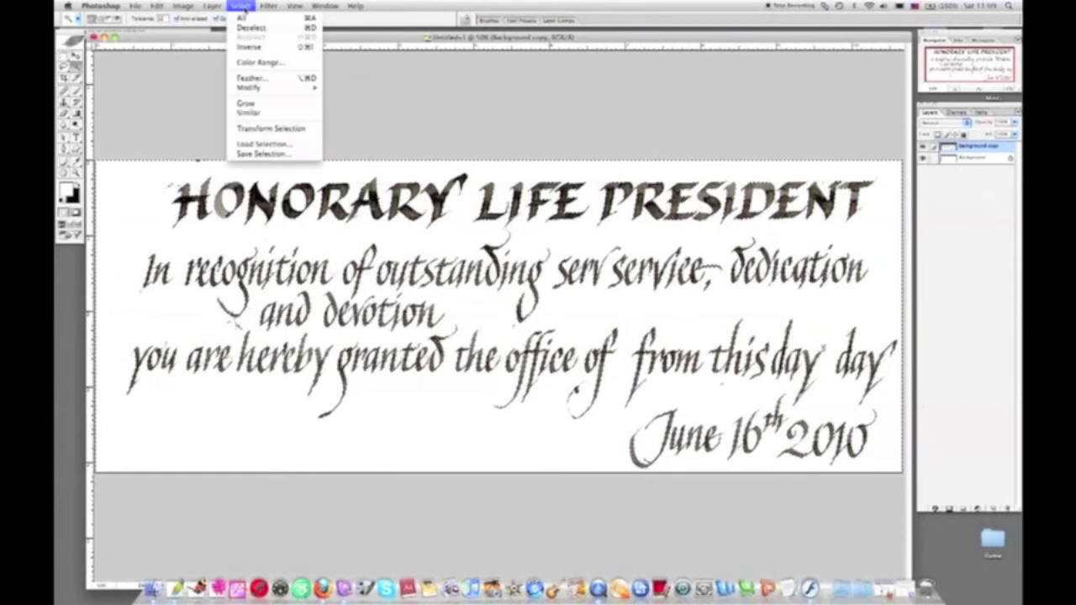
{"action": "left_click", "coordinate": [259, 114]}
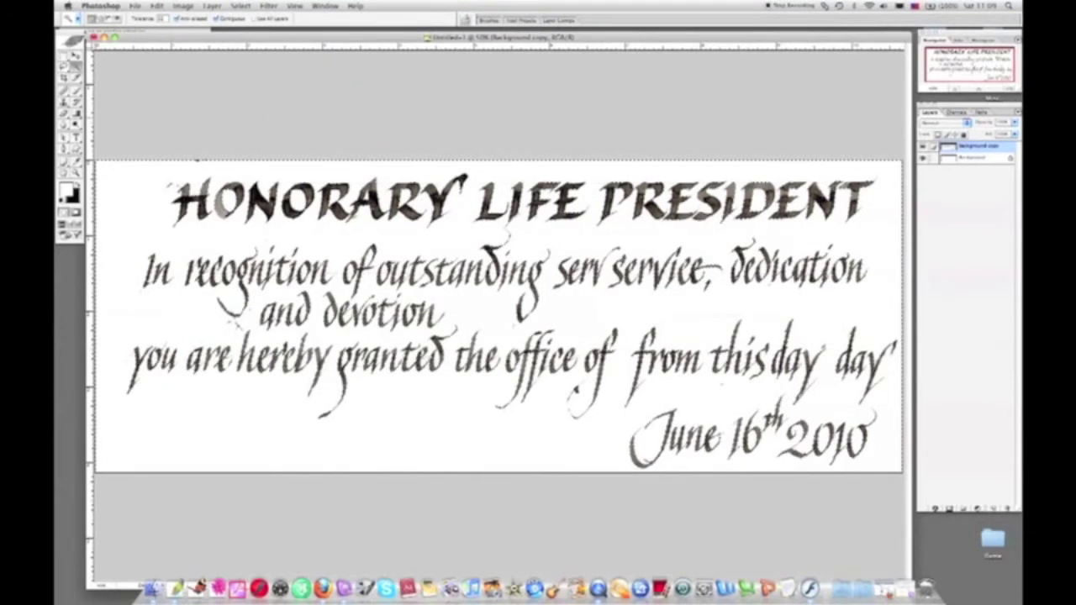
{"action": "left_click", "coordinate": [157, 6]}
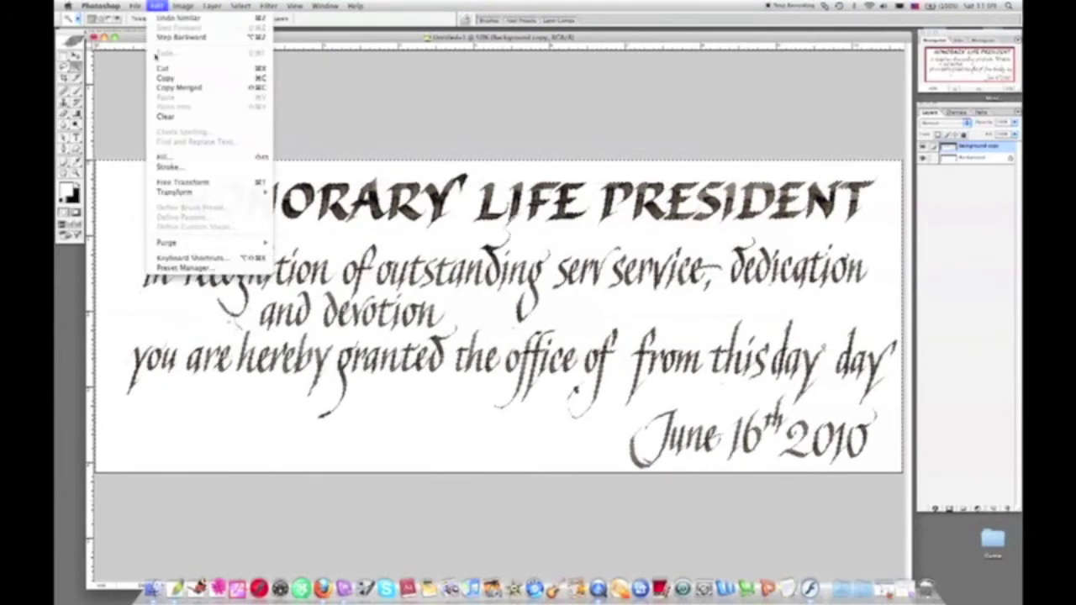
{"action": "left_click", "coordinate": [173, 117]}
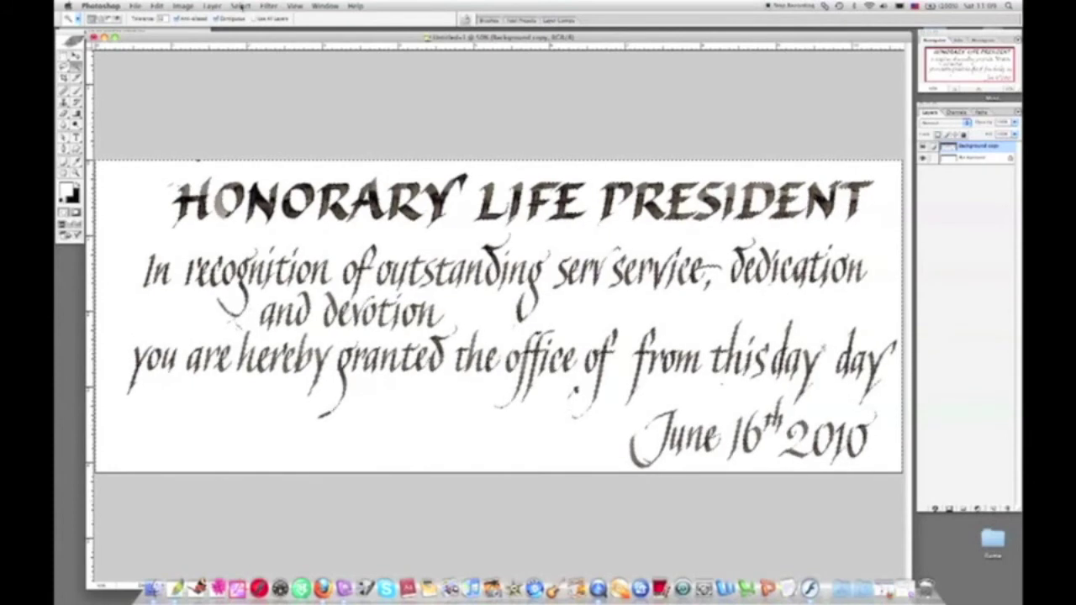
{"action": "left_click", "coordinate": [239, 6]}
{"action": "left_click", "coordinate": [243, 27]}
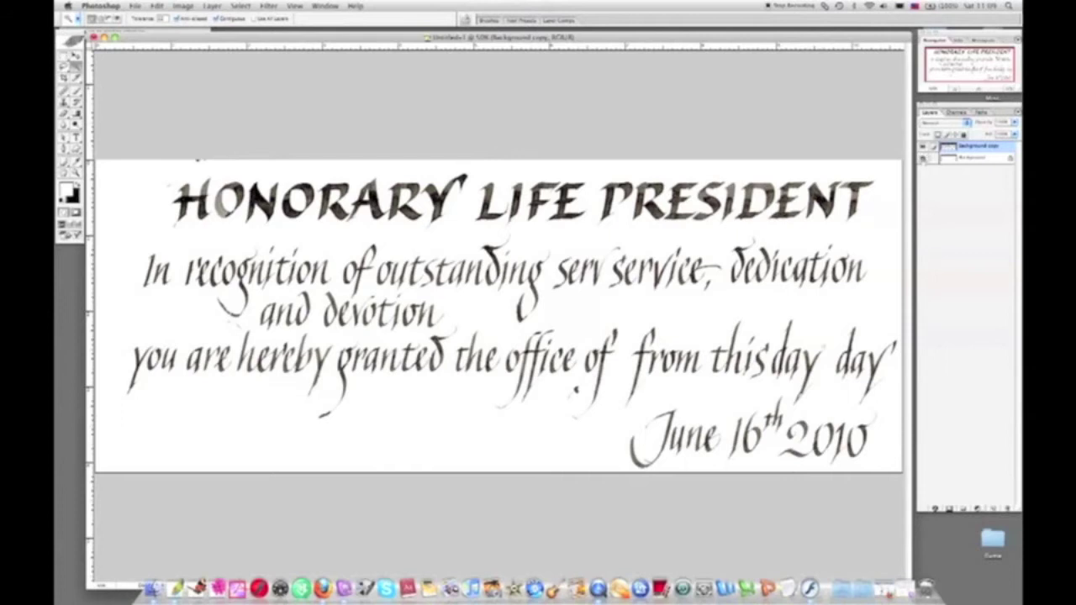
Step: Toggle the Background layer's visibility off and on to check the transparency around the lettering
{"action": "left_click", "coordinate": [925, 159]}
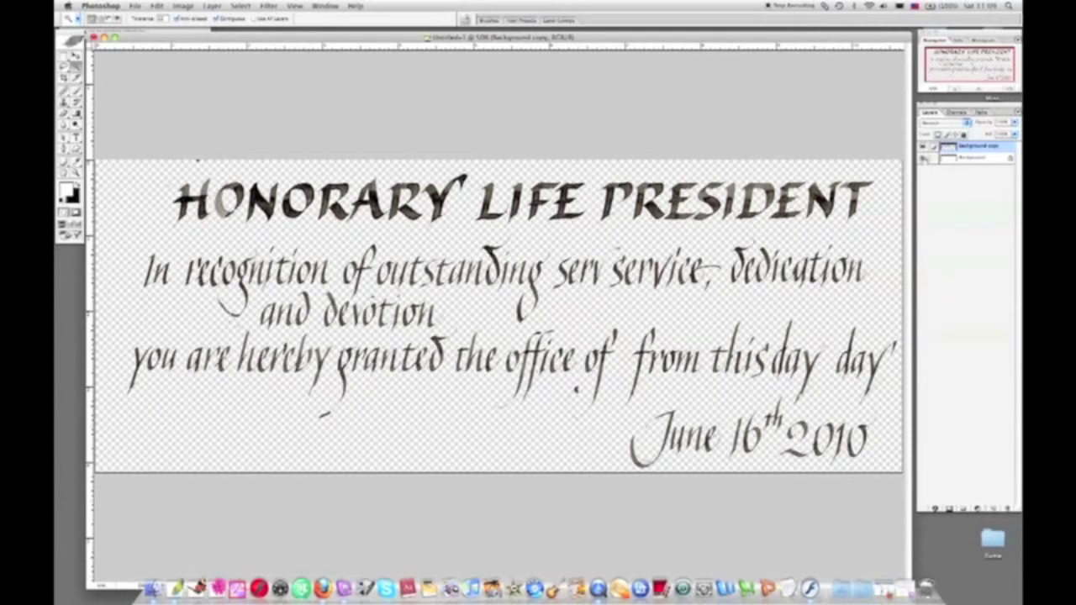
{"action": "left_click", "coordinate": [925, 158]}
{"action": "left_click", "coordinate": [925, 159]}
{"action": "left_click", "coordinate": [926, 159]}
Step: Create a new A4 document, 210 × 297 mm at 300 pixels/inch, in Grayscale with a white background
{"action": "left_click", "coordinate": [134, 7]}
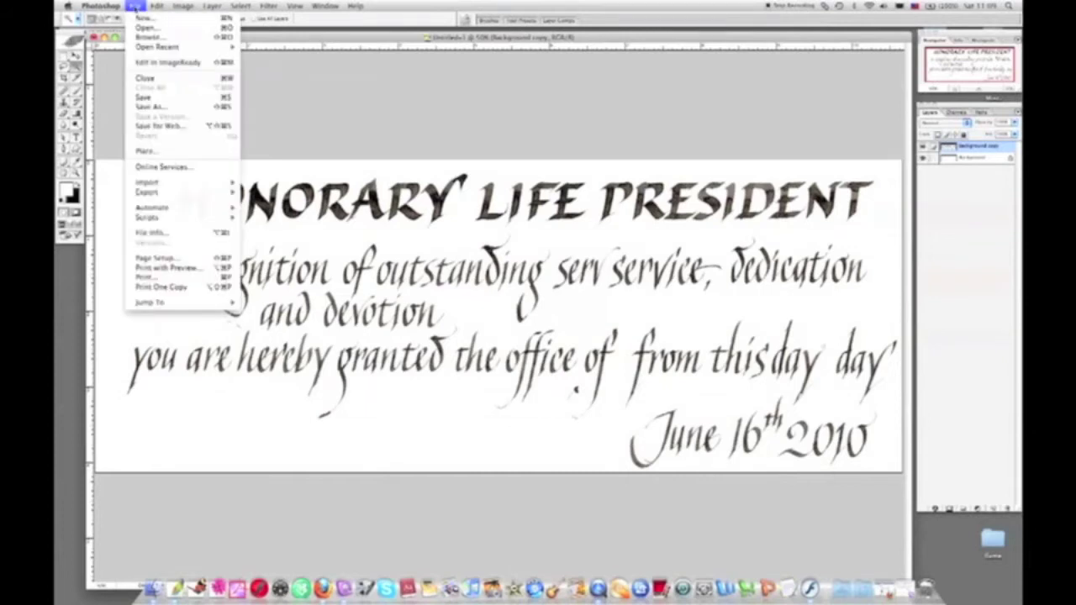
{"action": "left_click", "coordinate": [150, 27]}
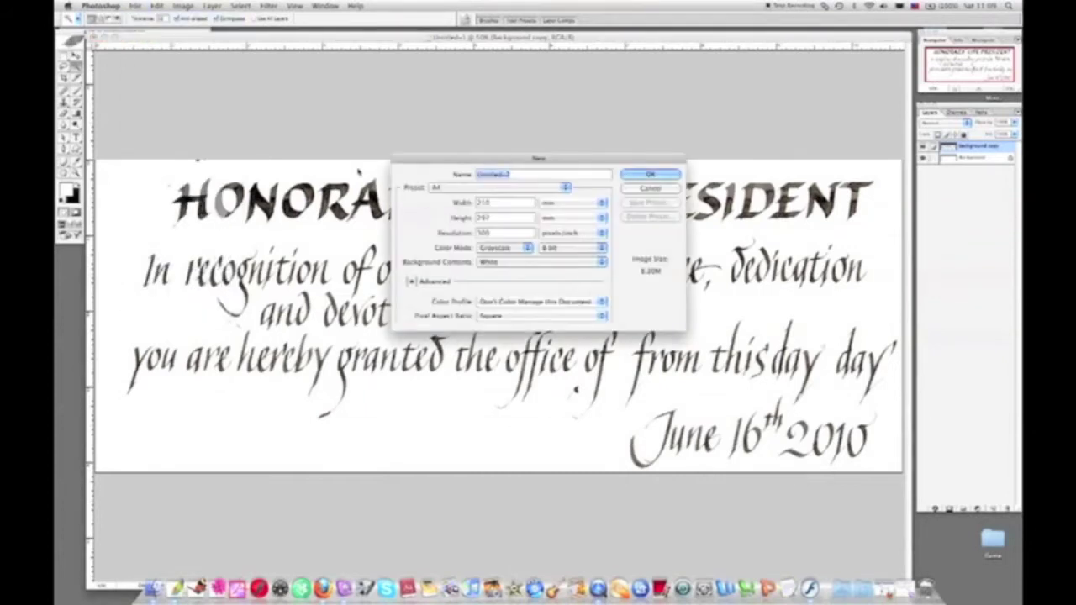
{"action": "left_click", "coordinate": [652, 175]}
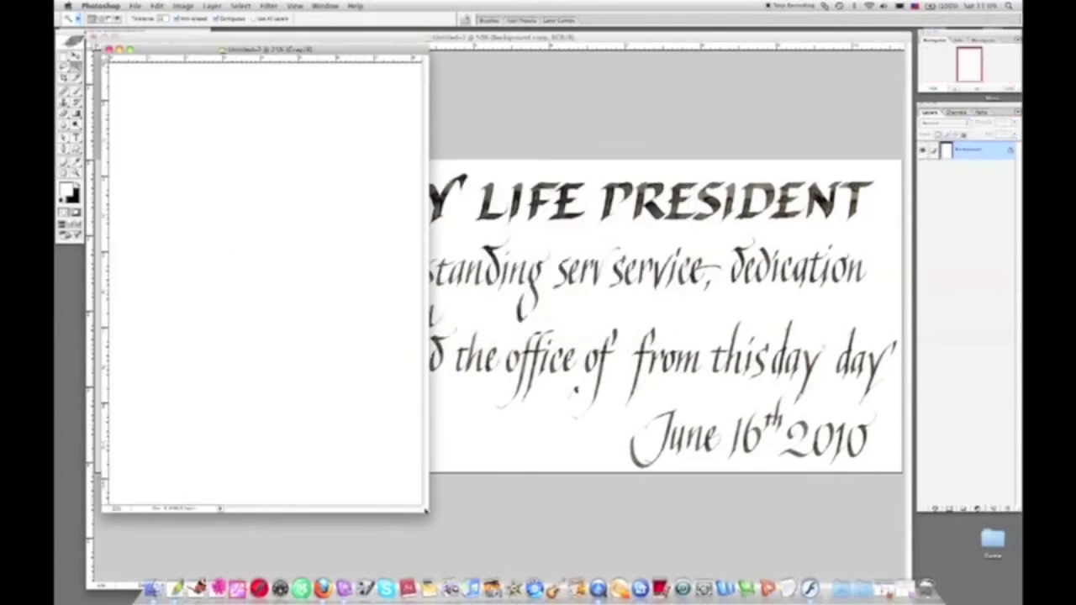
Step: Arrange the two document windows and copy the Background copy lettering layer into the new A4 document
{"action": "left_click_drag", "start_coordinate": [426, 510], "coordinate": [366, 557]}
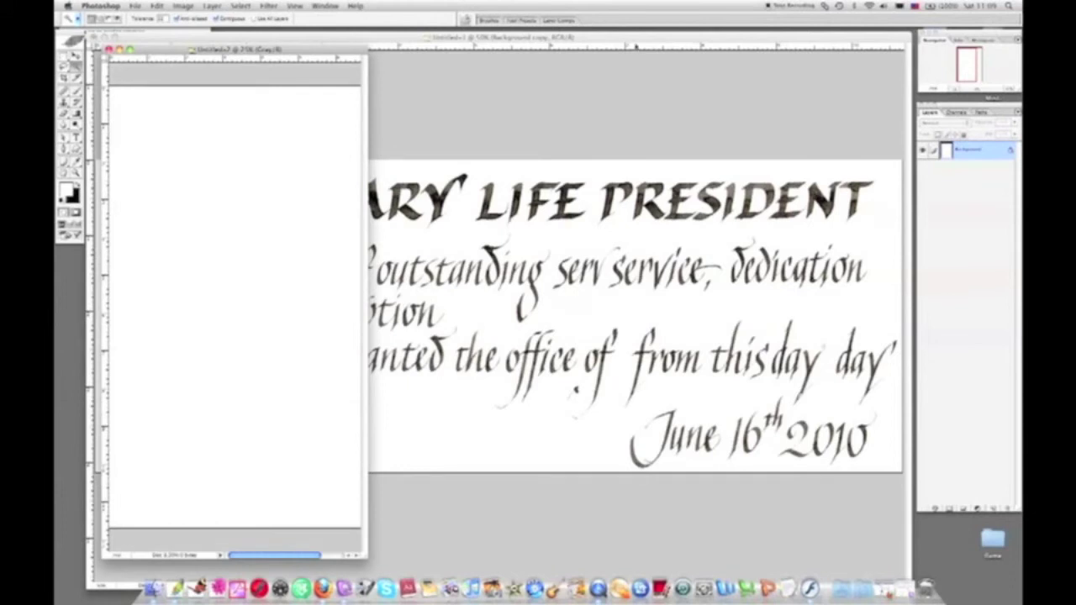
{"action": "left_click", "coordinate": [636, 46]}
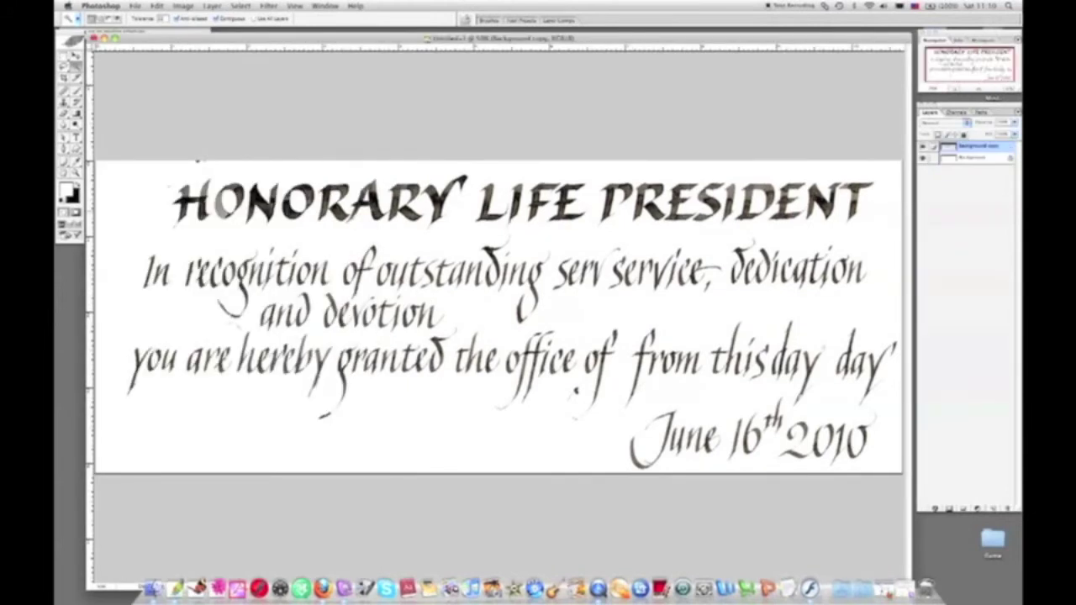
{"action": "left_click_drag", "start_coordinate": [791, 41], "coordinate": [870, 203]}
{"action": "left_click_drag", "start_coordinate": [964, 149], "coordinate": [252, 163]}
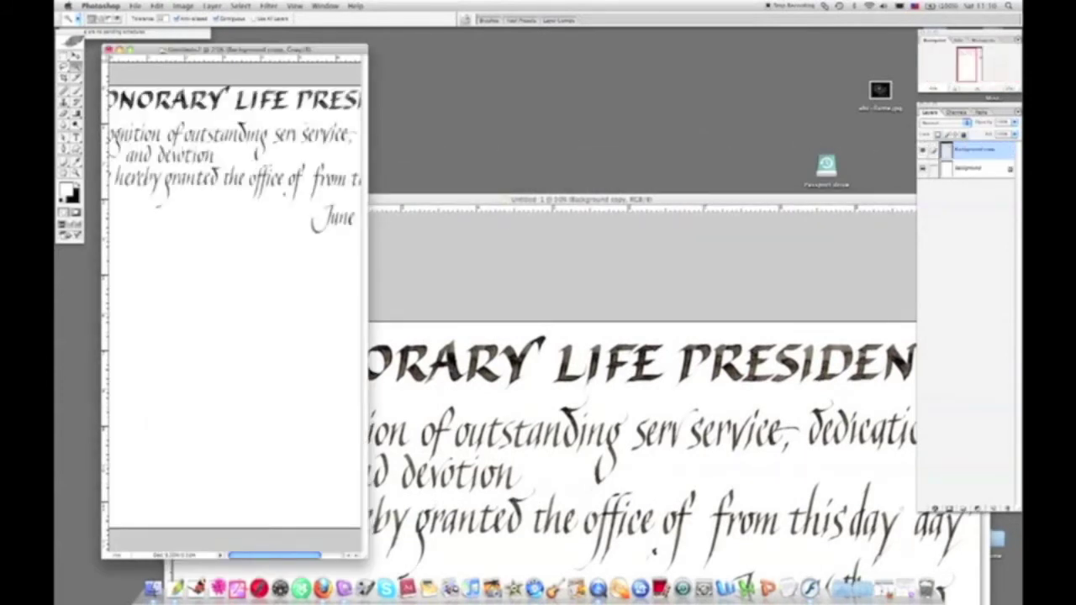
Step: Close the original scan document without saving its changes
{"action": "left_click_drag", "start_coordinate": [548, 201], "coordinate": [536, 84]}
{"action": "key", "text": "super+w"}
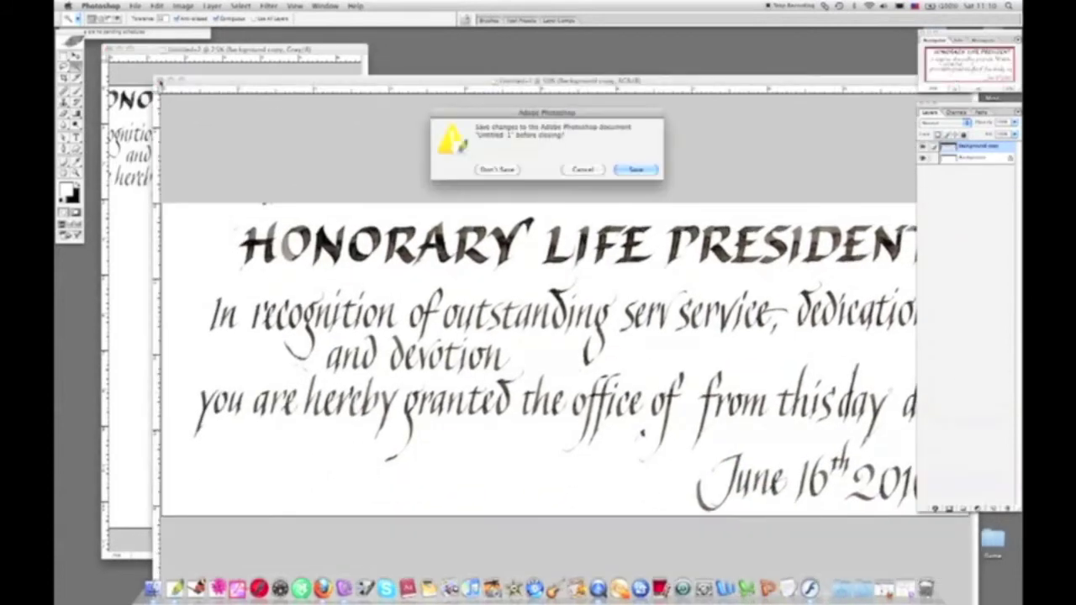
{"action": "left_click", "coordinate": [499, 169]}
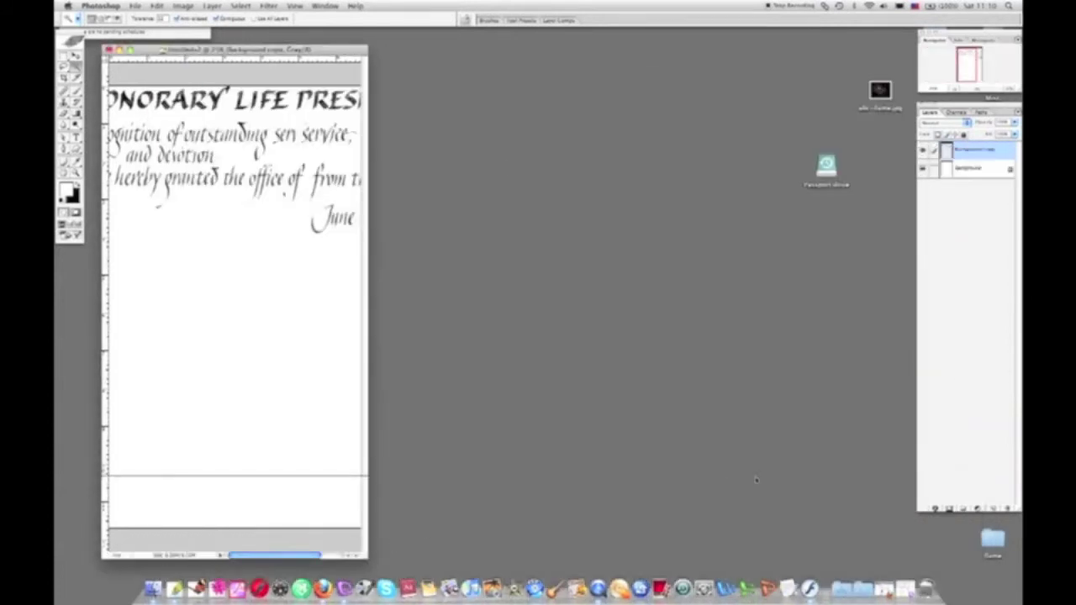
Step: Enlarge the A4 document's window, then scale the lettering layer down to fit the page width and place it near the page top
{"action": "left_click_drag", "start_coordinate": [364, 558], "coordinate": [889, 563]}
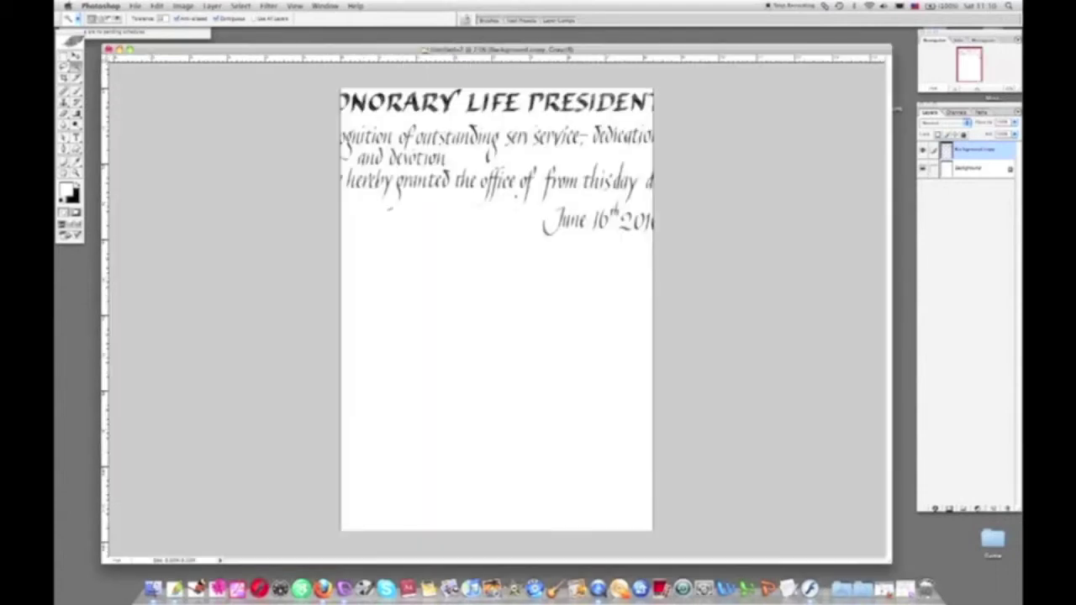
{"action": "double_click", "coordinate": [974, 157]}
{"action": "left_click", "coordinate": [157, 7]}
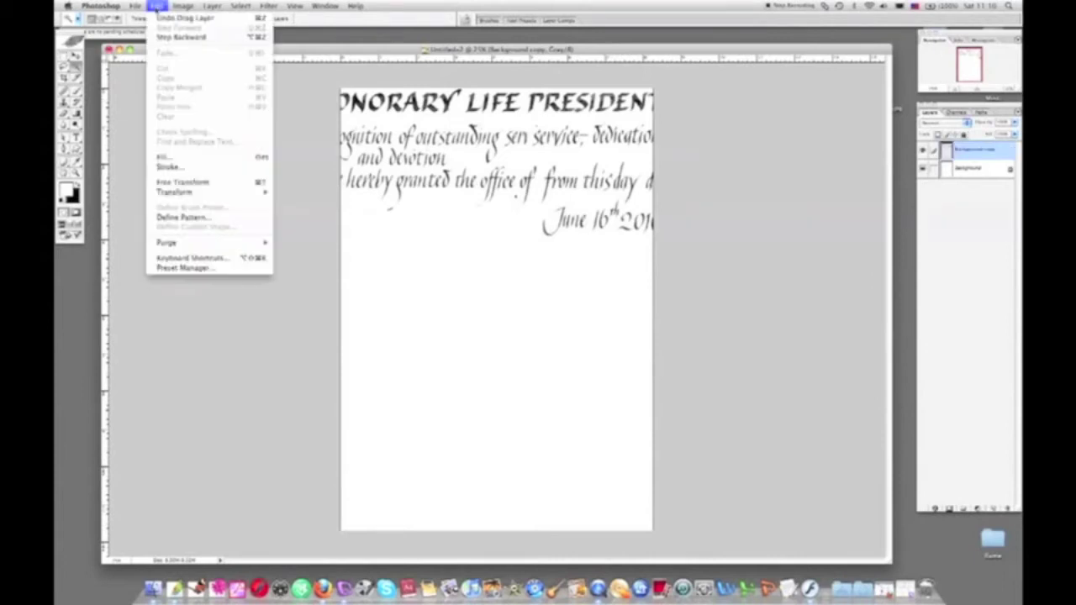
{"action": "mouse_move", "coordinate": [181, 195]}
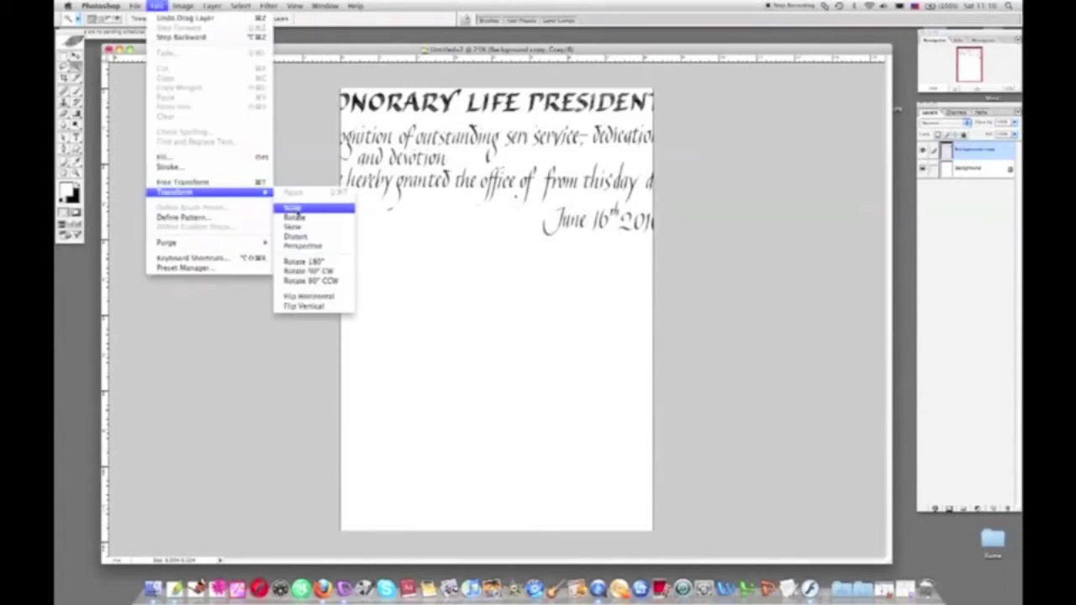
{"action": "left_click", "coordinate": [292, 207]}
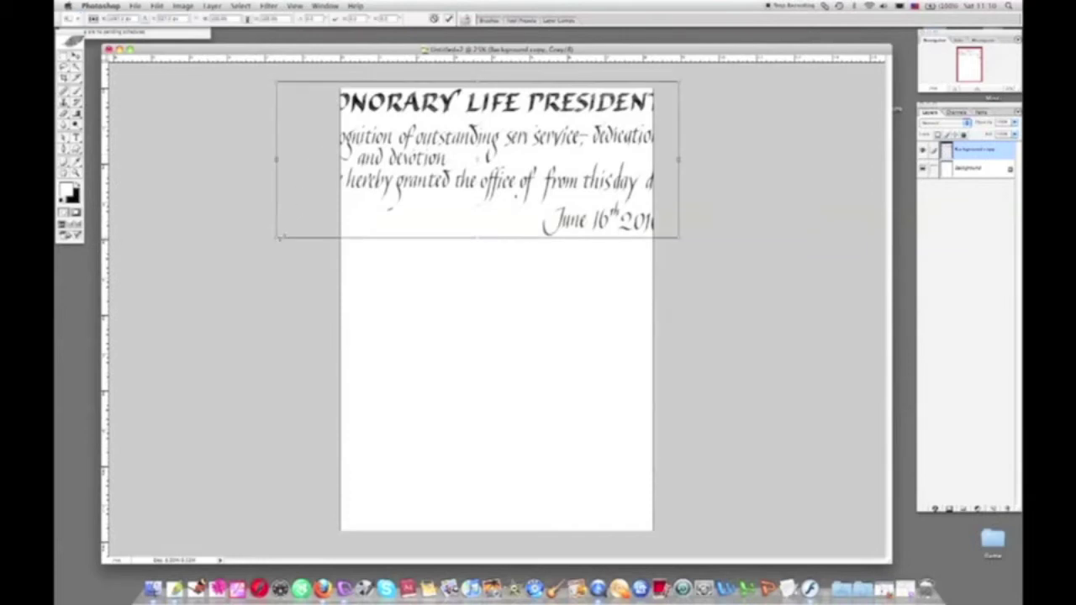
{"action": "left_click_drag", "start_coordinate": [274, 239], "coordinate": [387, 194]}
{"action": "left_click_drag", "start_coordinate": [462, 184], "coordinate": [422, 242]}
{"action": "key", "text": "Return"}
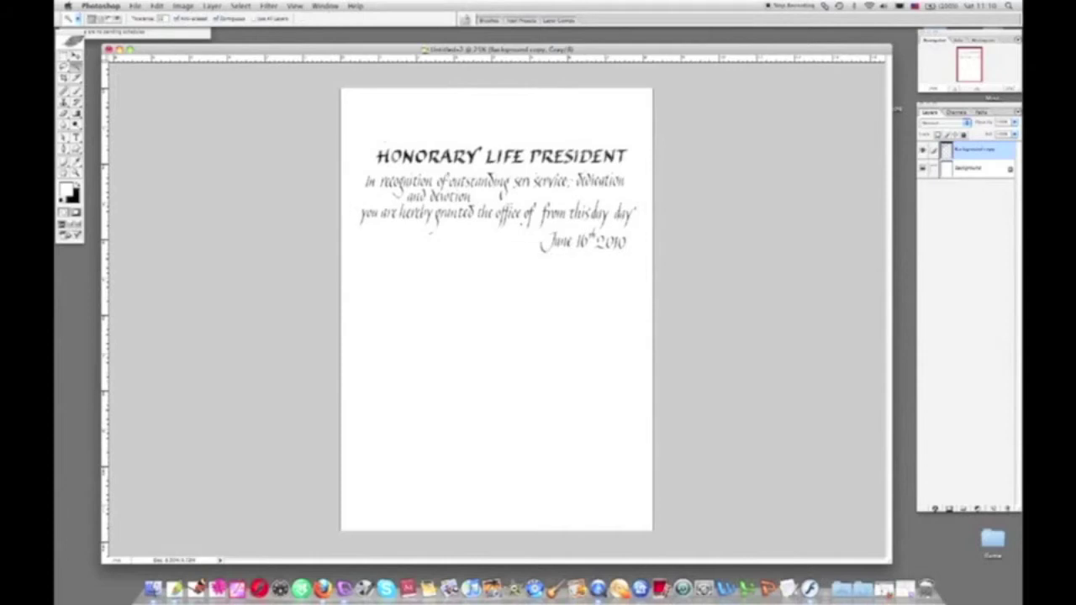
Step: Erase the stray marks above and beside the H of the HONORARY LIFE PRESIDENT heading
{"action": "key", "text": "z"}
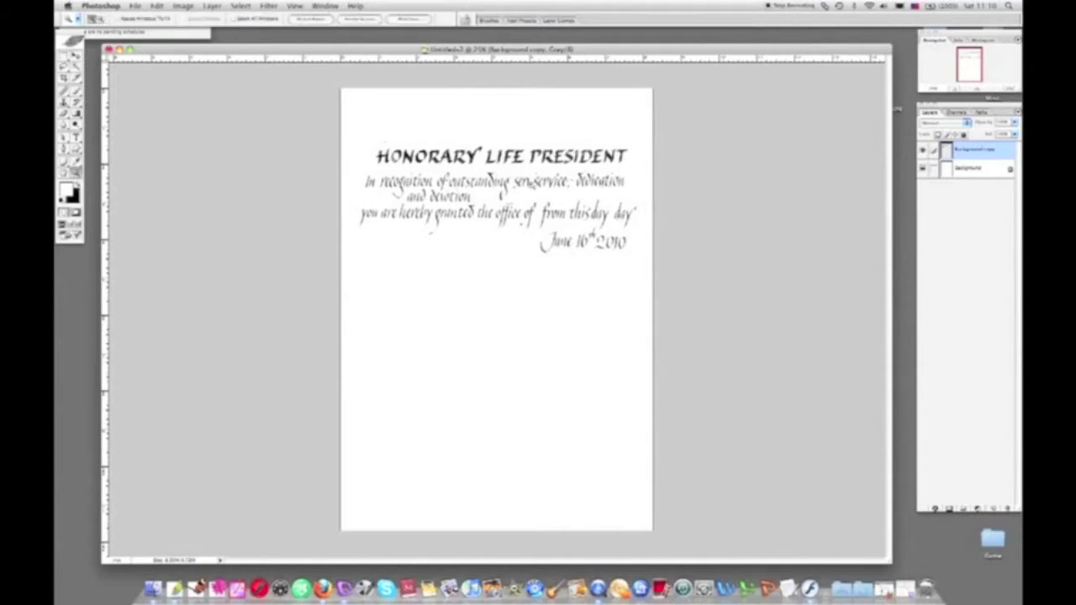
{"action": "left_click", "coordinate": [508, 195]}
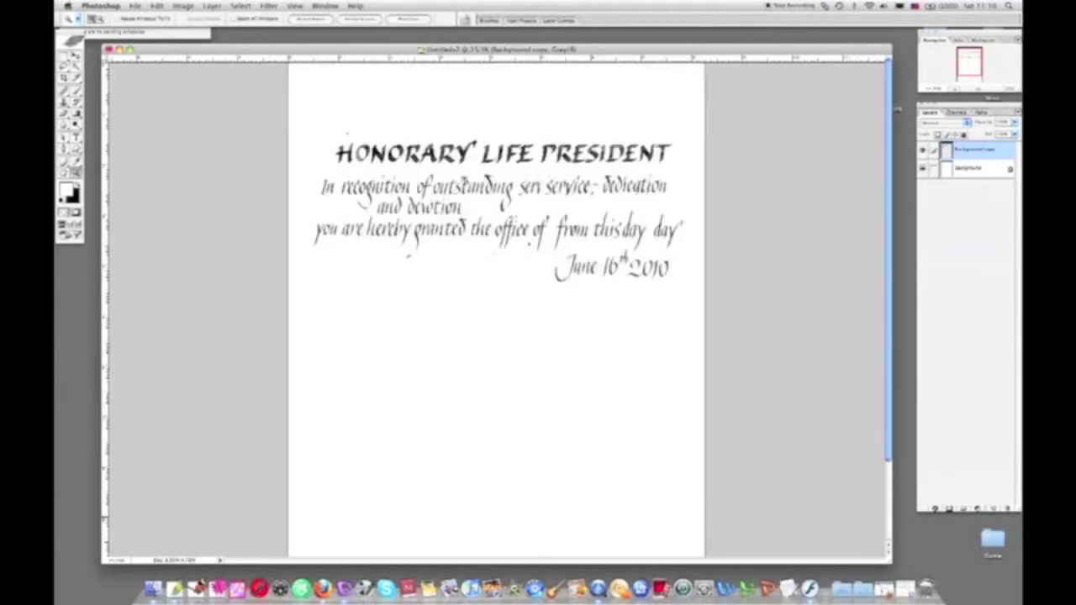
{"action": "left_click", "coordinate": [504, 194]}
{"action": "left_click", "coordinate": [427, 244]}
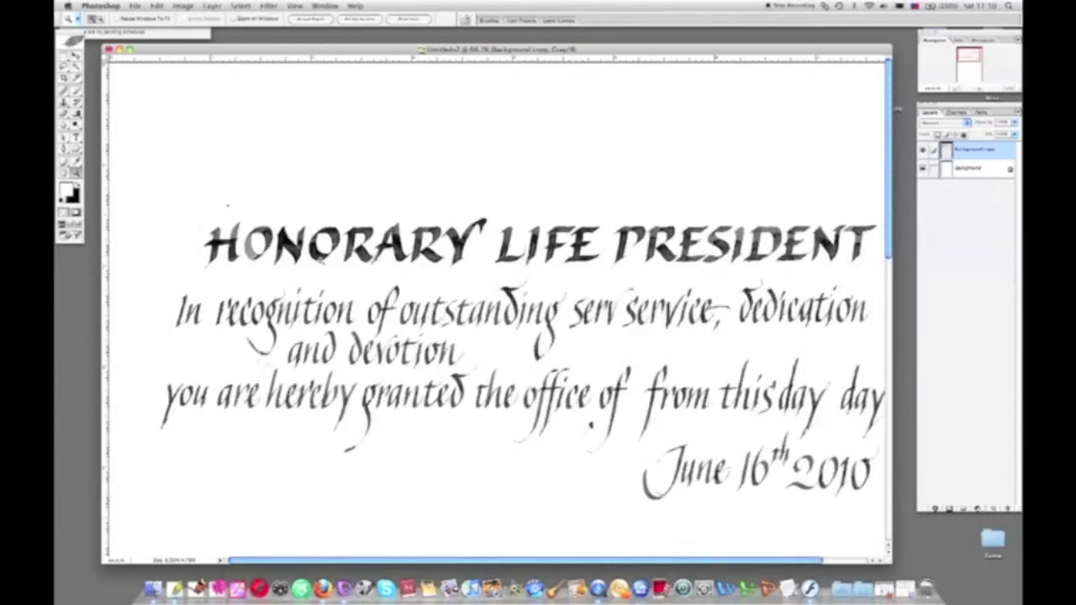
{"action": "left_click", "coordinate": [295, 302]}
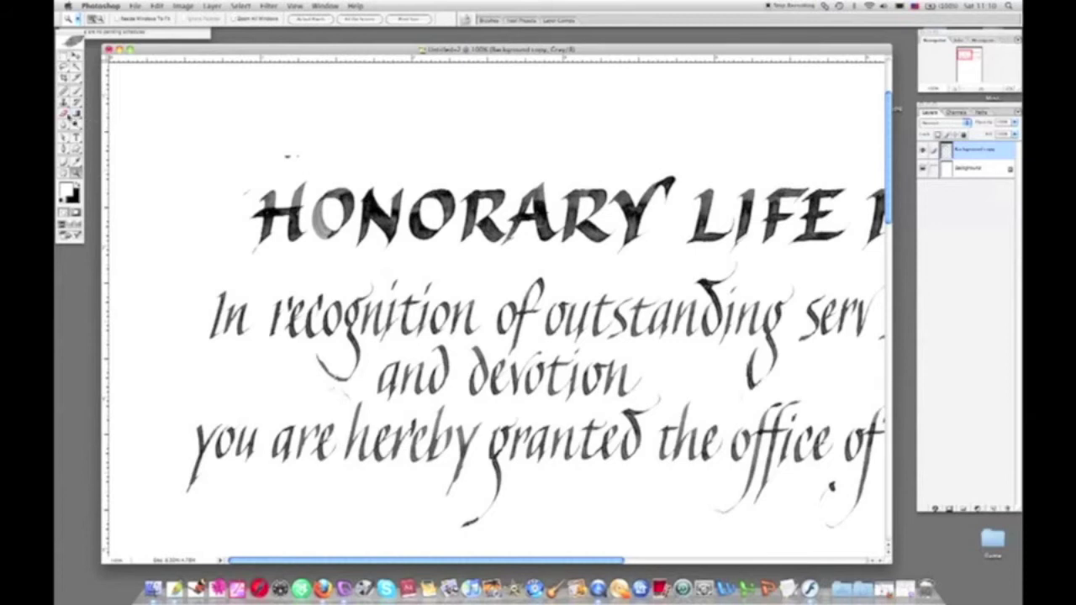
{"action": "left_click", "coordinate": [68, 120]}
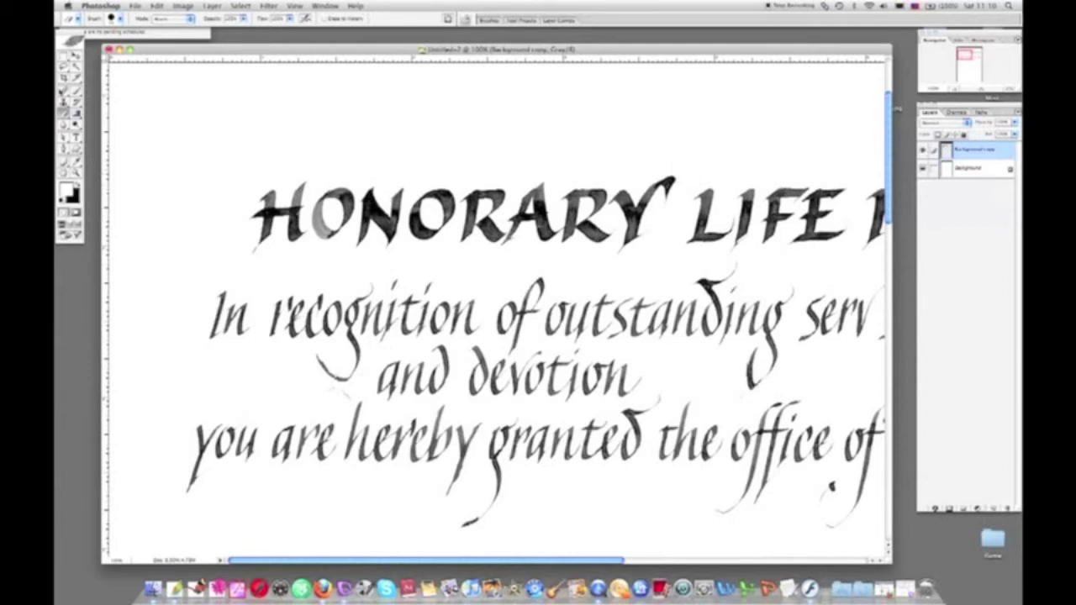
Step: Lasso the letters HONO in the heading and nudge them right to tighten the gap before RARY
{"action": "key", "text": "l"}
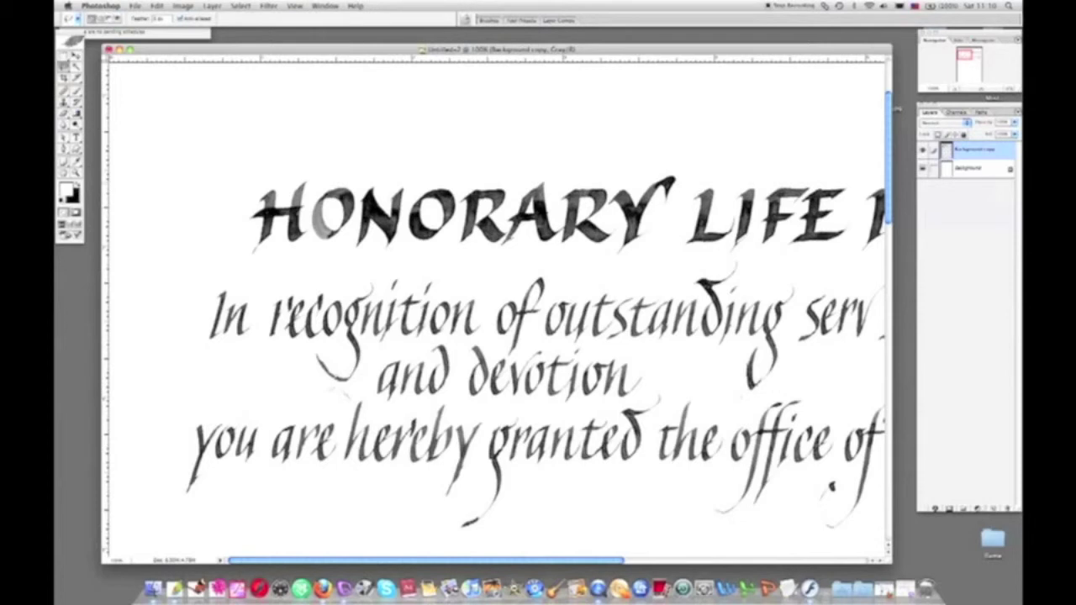
{"action": "mouse_move", "coordinate": [341, 266]}
{"action": "left_mouse_down"}
{"action": "mouse_move", "coordinate": [227, 202]}
{"action": "mouse_move", "coordinate": [457, 170]}
{"action": "mouse_move", "coordinate": [441, 248]}
{"action": "left_mouse_up"}
{"action": "left_click", "coordinate": [76, 56]}
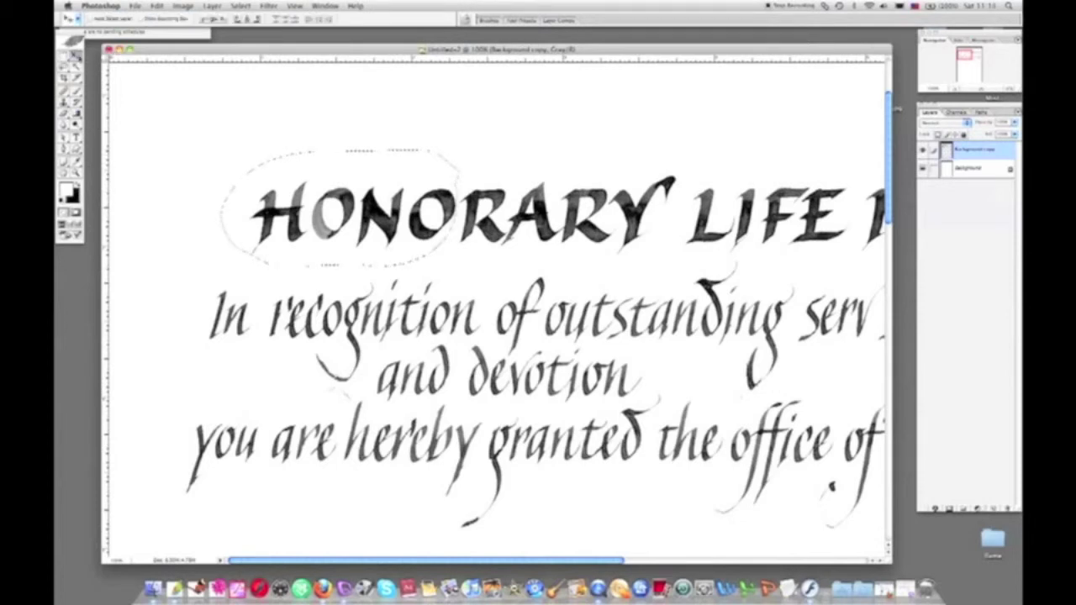
{"action": "left_click_drag", "start_coordinate": [368, 211], "coordinate": [366, 211]}
{"action": "key", "text": "Right"}
{"action": "key", "text": "Right"}
{"action": "key", "text": "Right"}
{"action": "key", "text": "Right"}
{"action": "key", "text": "Right"}
{"action": "key", "text": "Right"}
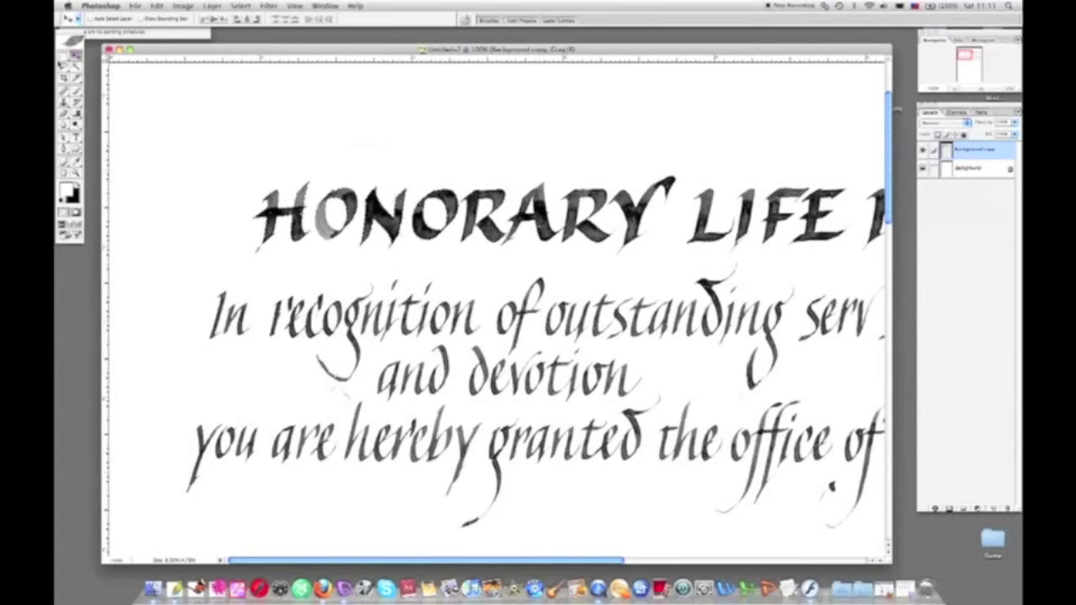
Step: Even out the spacing at the start of HONORARY by lassoing successively smaller letter groups, down to the H alone, and nudging each right
{"action": "key", "text": "l"}
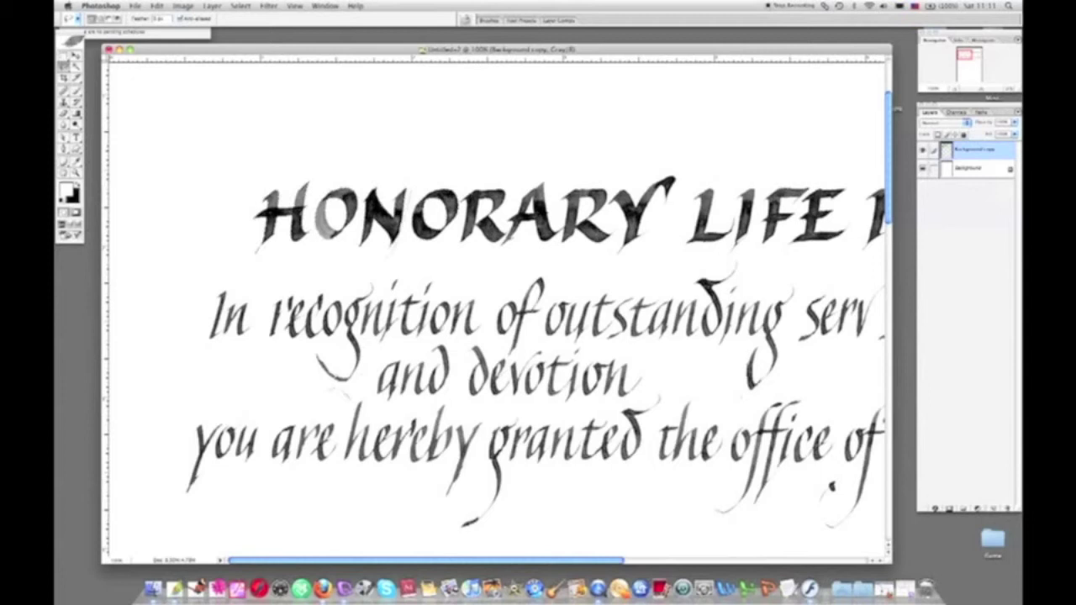
{"action": "mouse_move", "coordinate": [275, 273]}
{"action": "left_mouse_down"}
{"action": "mouse_move", "coordinate": [336, 145]}
{"action": "mouse_move", "coordinate": [413, 159]}
{"action": "mouse_move", "coordinate": [383, 263]}
{"action": "mouse_move", "coordinate": [370, 269]}
{"action": "left_mouse_up"}
{"action": "key", "text": "v"}
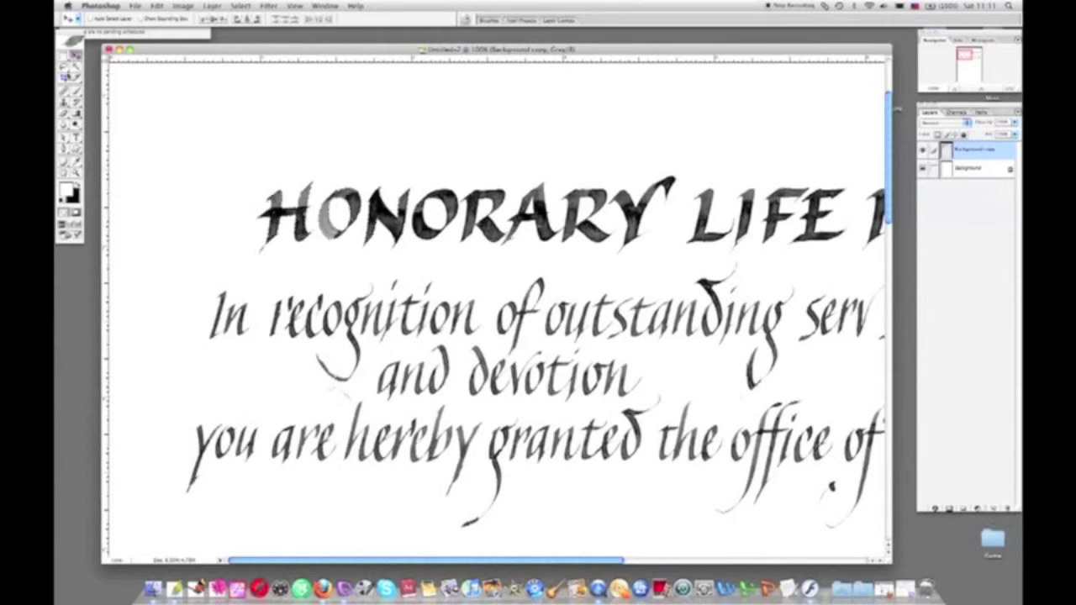
{"action": "left_click", "coordinate": [65, 67]}
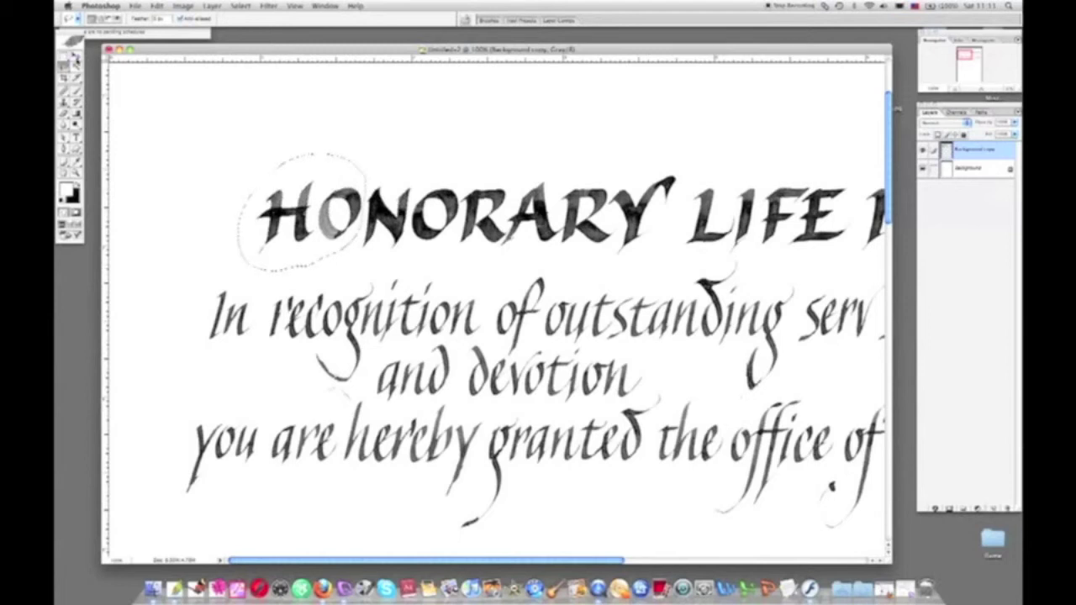
{"action": "left_click", "coordinate": [74, 58]}
{"action": "key", "text": "super+d"}
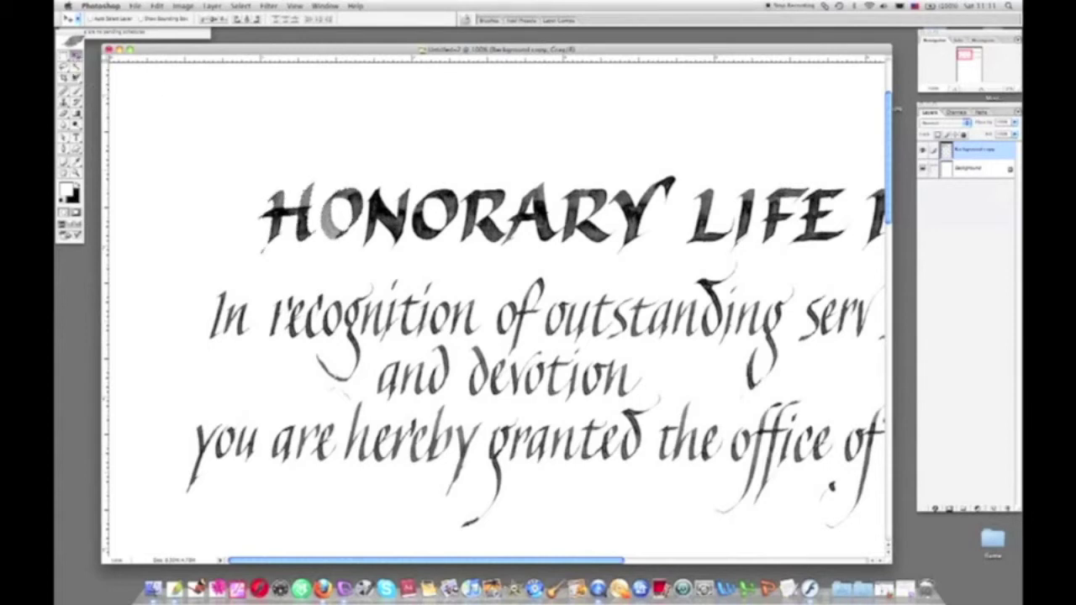
{"action": "left_click", "coordinate": [64, 66]}
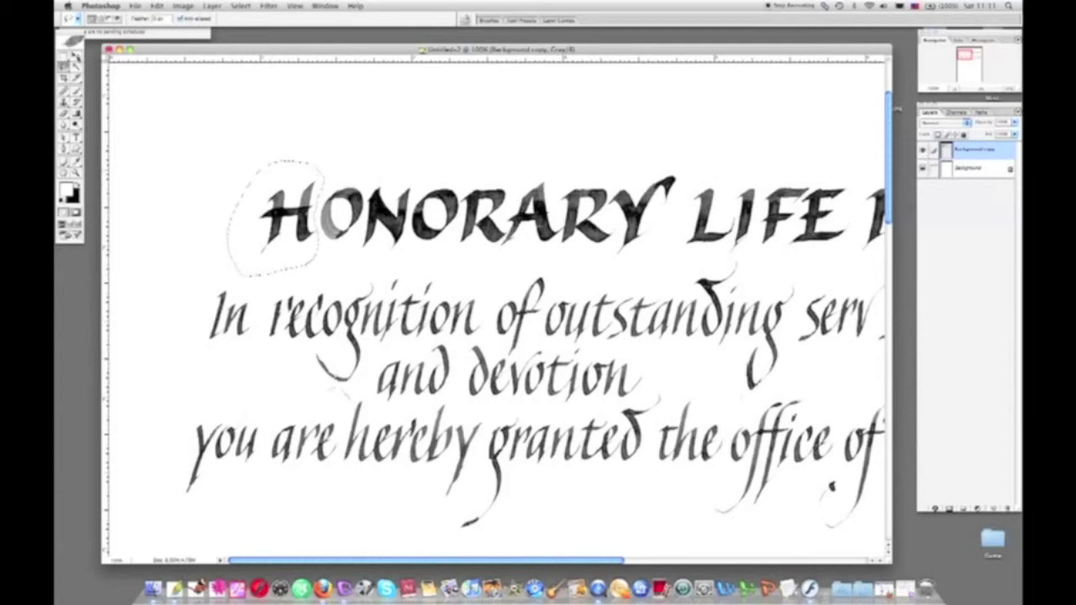
{"action": "left_click", "coordinate": [76, 56]}
{"action": "key", "text": "super+d"}
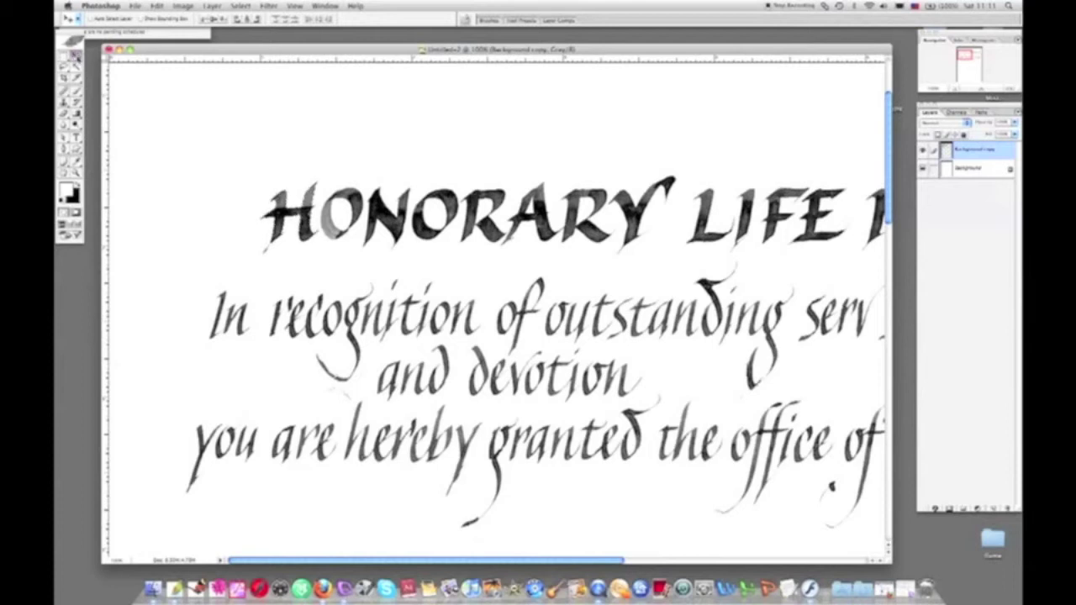
Step: Clear any selection and place a horizontal guide along the tops of the HONORARY LIFE PRESIDENT heading letters
{"action": "left_click", "coordinate": [64, 67]}
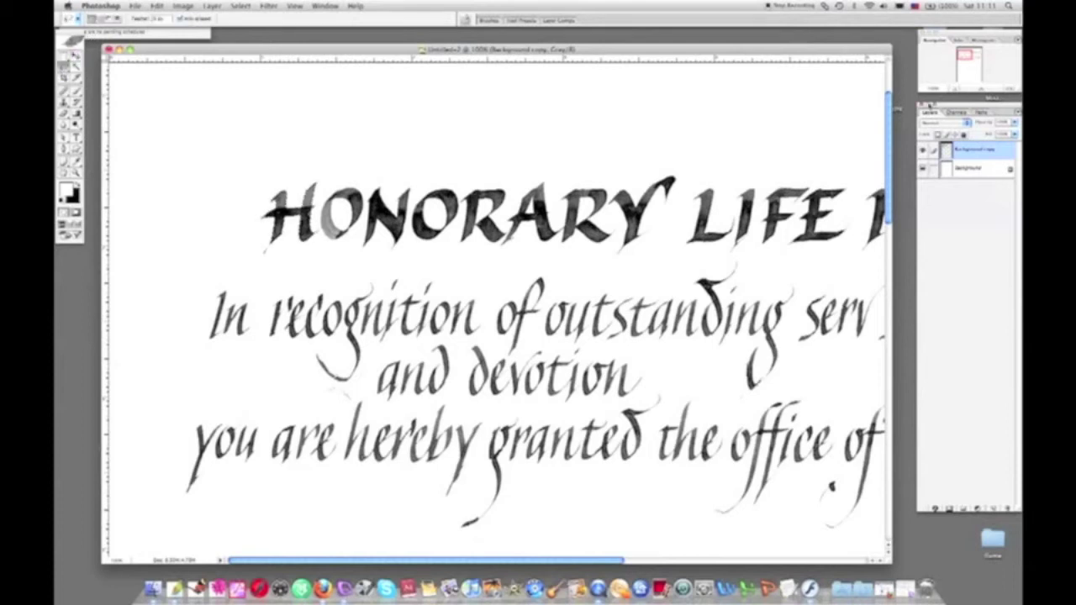
{"action": "key", "text": "super+minus"}
{"action": "key", "text": "super+minus"}
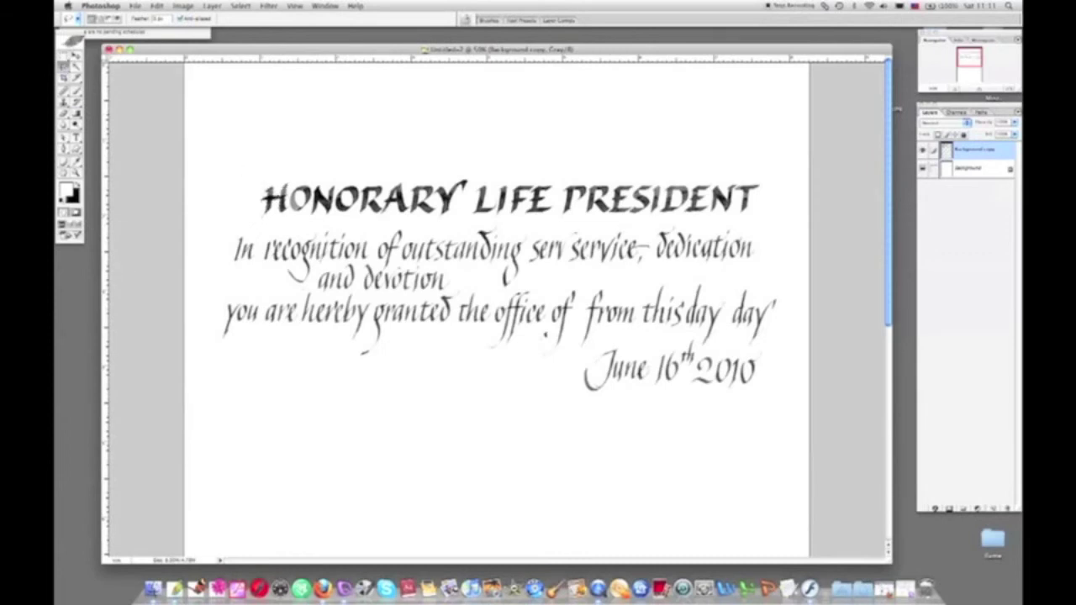
{"action": "left_click", "coordinate": [243, 8]}
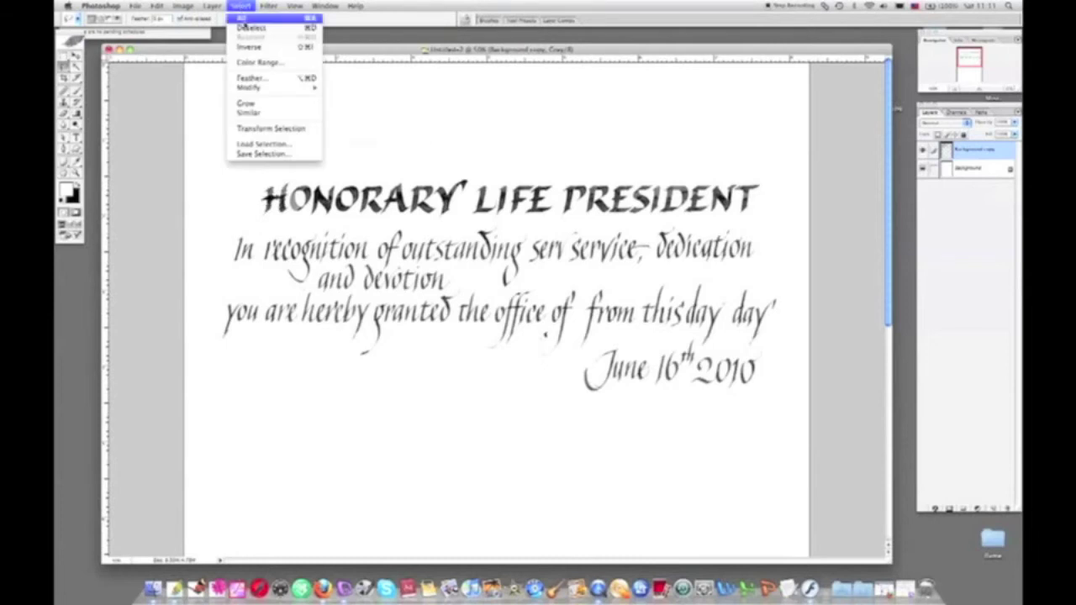
{"action": "left_click", "coordinate": [254, 22]}
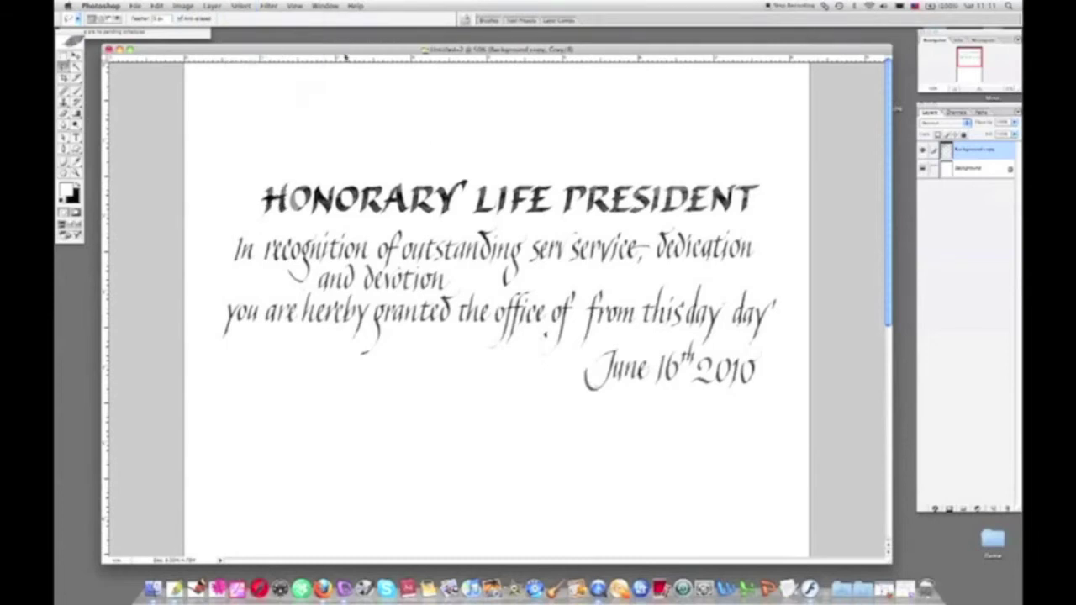
{"action": "left_click_drag", "start_coordinate": [359, 132], "coordinate": [358, 187]}
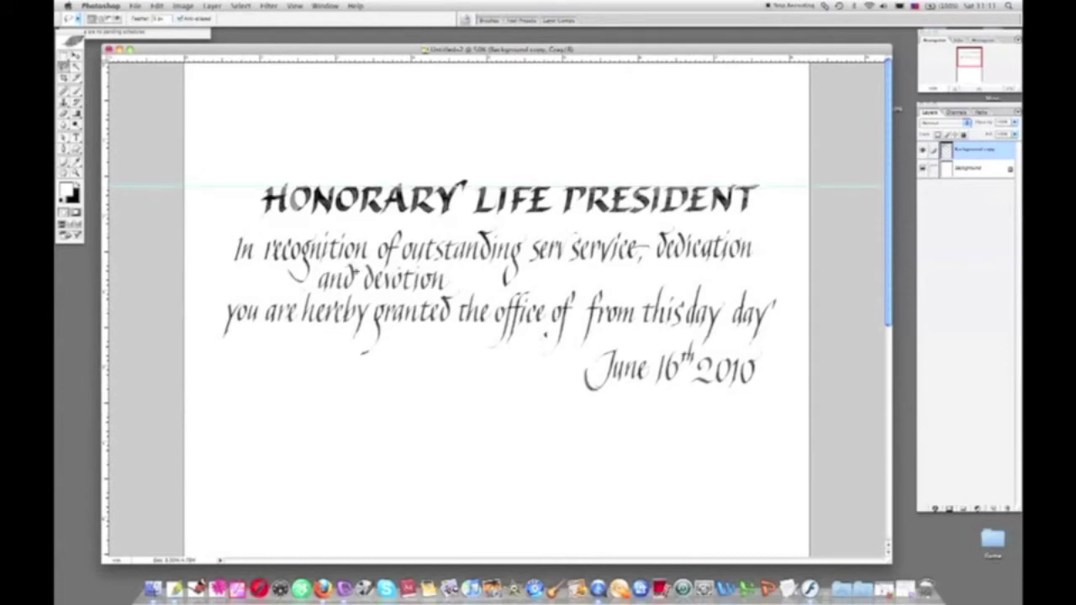
Step: Rotate the Background copy lettering layer slightly to level the heading with the horizontal guide, and apply the transformation
{"action": "mouse_move", "coordinate": [358, 57]}
{"action": "left_mouse_down"}
{"action": "mouse_move", "coordinate": [359, 320]}
{"action": "mouse_move", "coordinate": [368, 320]}
{"action": "mouse_move", "coordinate": [338, 60]}
{"action": "left_mouse_up"}
{"action": "left_click", "coordinate": [157, 7]}
{"action": "mouse_move", "coordinate": [205, 195]}
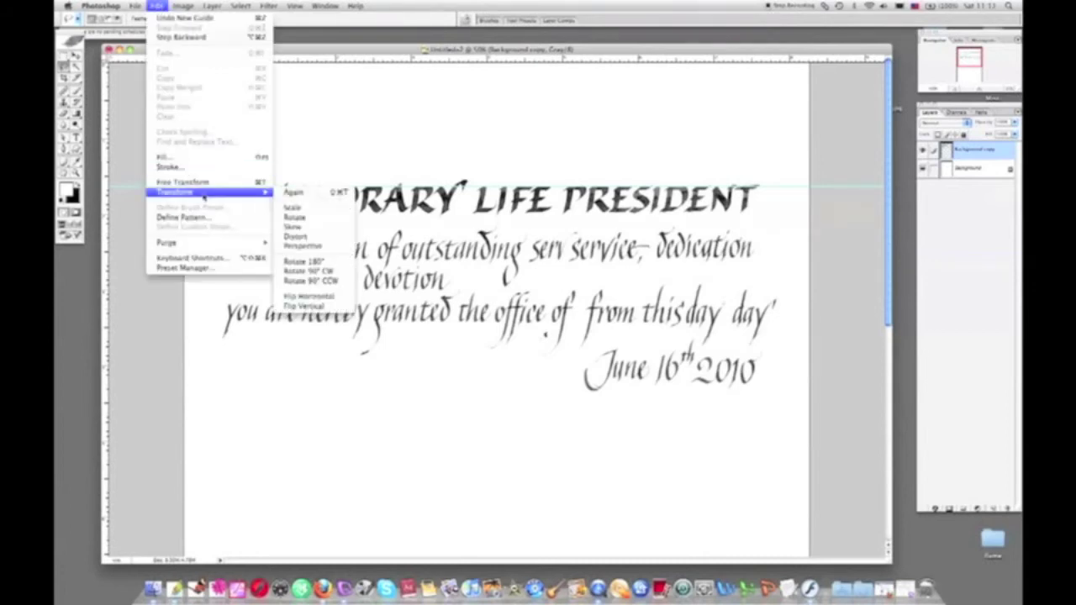
{"action": "left_click", "coordinate": [301, 217]}
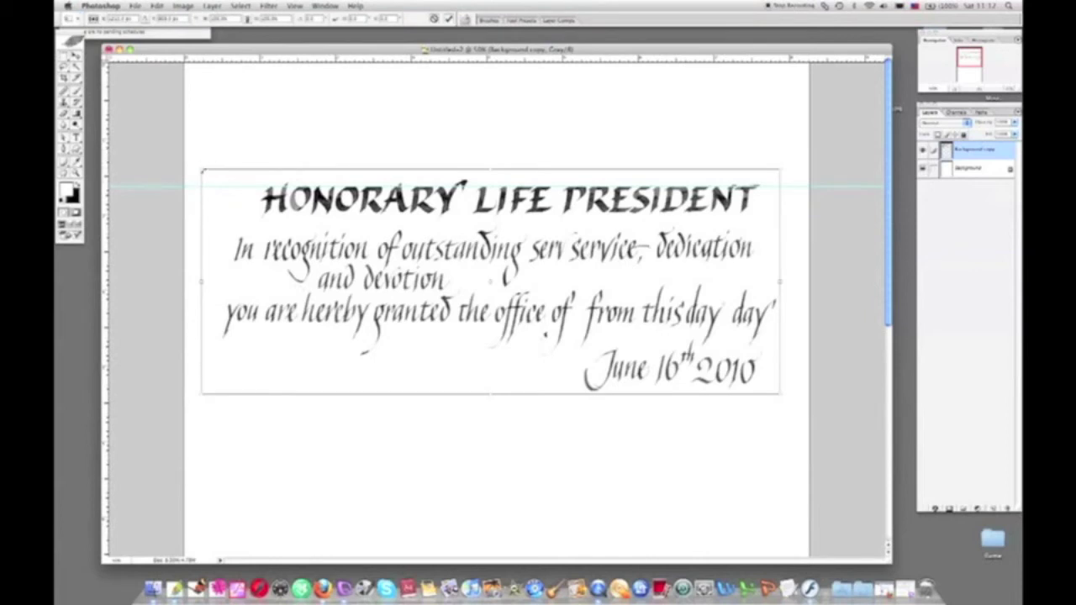
{"action": "mouse_move", "coordinate": [200, 169]}
{"action": "left_mouse_down"}
{"action": "mouse_move", "coordinate": [214, 139]}
{"action": "mouse_move", "coordinate": [198, 188]}
{"action": "mouse_move", "coordinate": [208, 165]}
{"action": "left_mouse_up"}
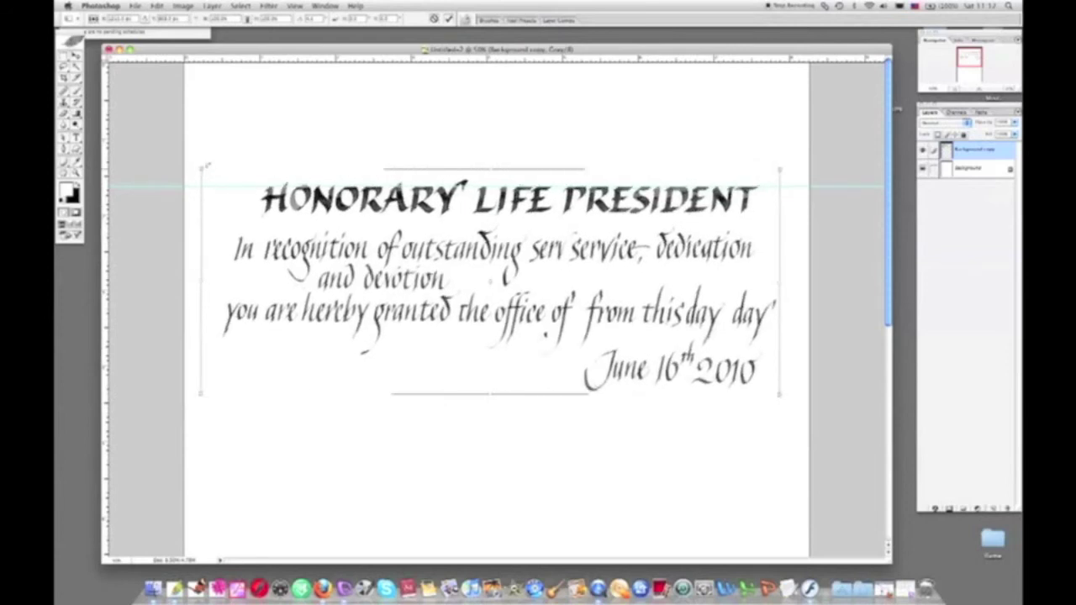
{"action": "left_click", "coordinate": [84, 69]}
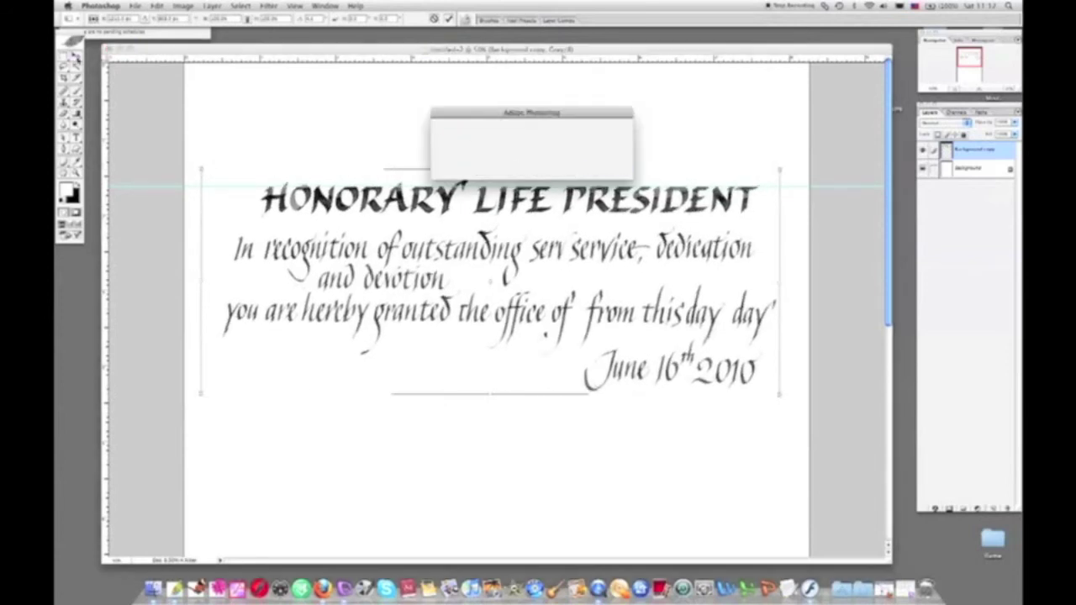
{"action": "left_click", "coordinate": [511, 171]}
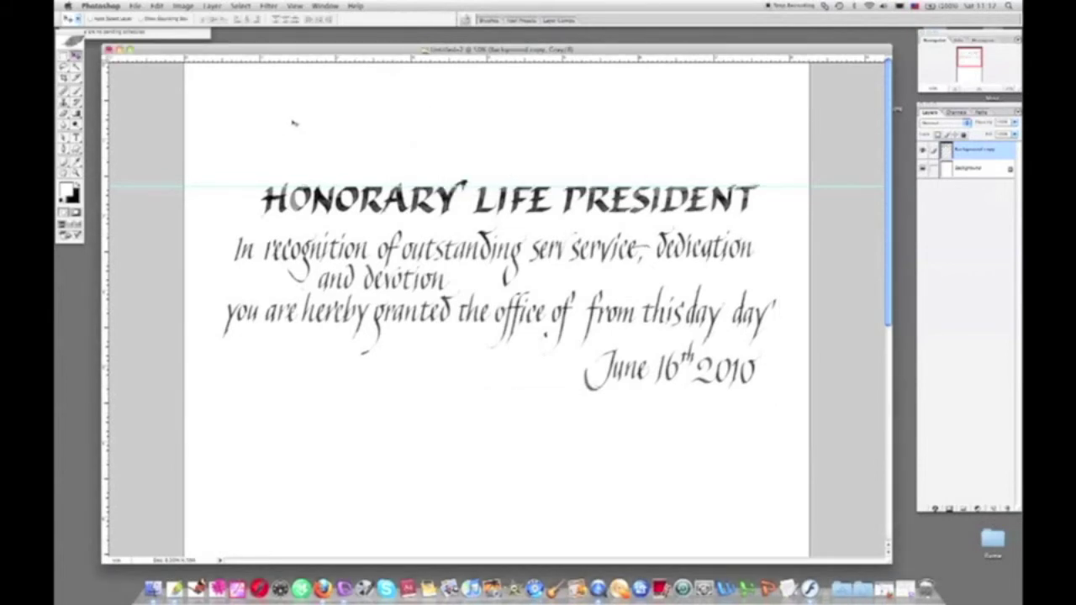
Step: With the Background layer active, turn on snapping and place a vertical guide at the horizontal centre of the page
{"action": "left_click", "coordinate": [978, 172]}
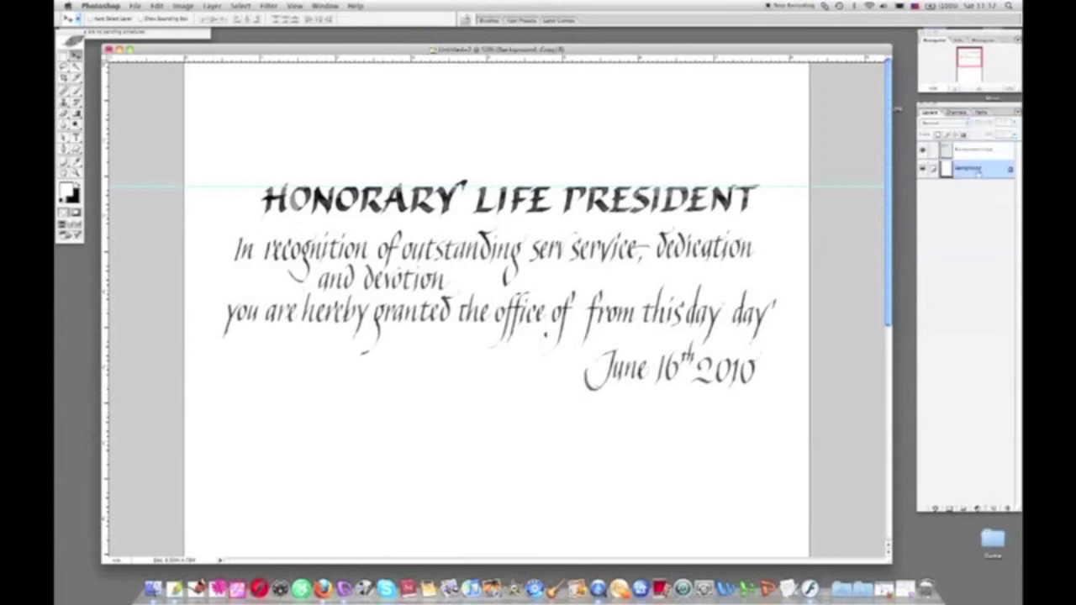
{"action": "left_click_drag", "start_coordinate": [107, 267], "coordinate": [504, 293]}
{"action": "left_click_drag", "start_coordinate": [490, 252], "coordinate": [92, 299]}
{"action": "left_click", "coordinate": [295, 5]}
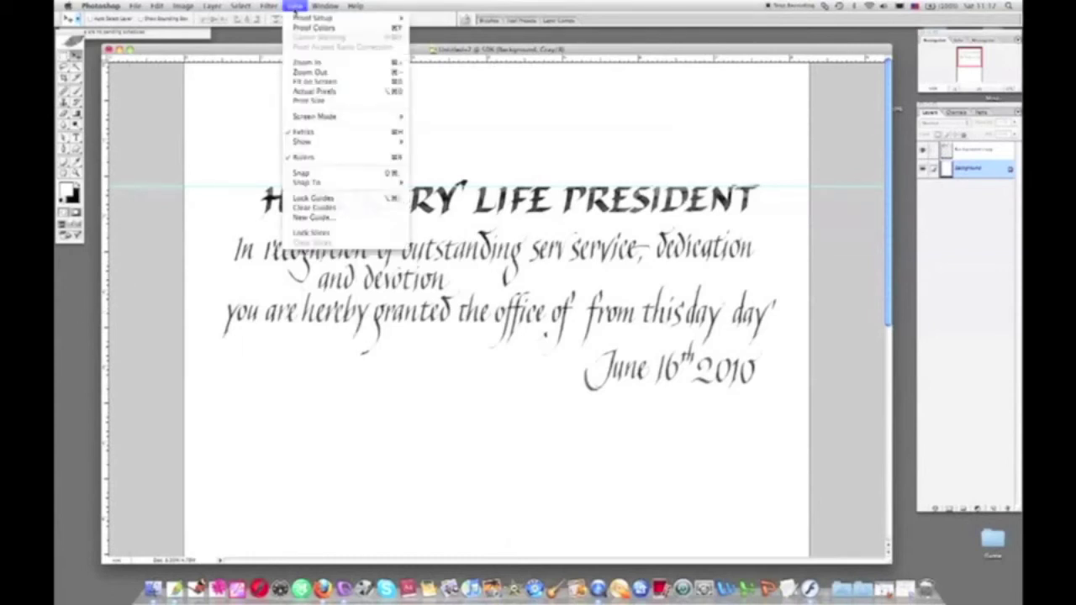
{"action": "left_click", "coordinate": [311, 174]}
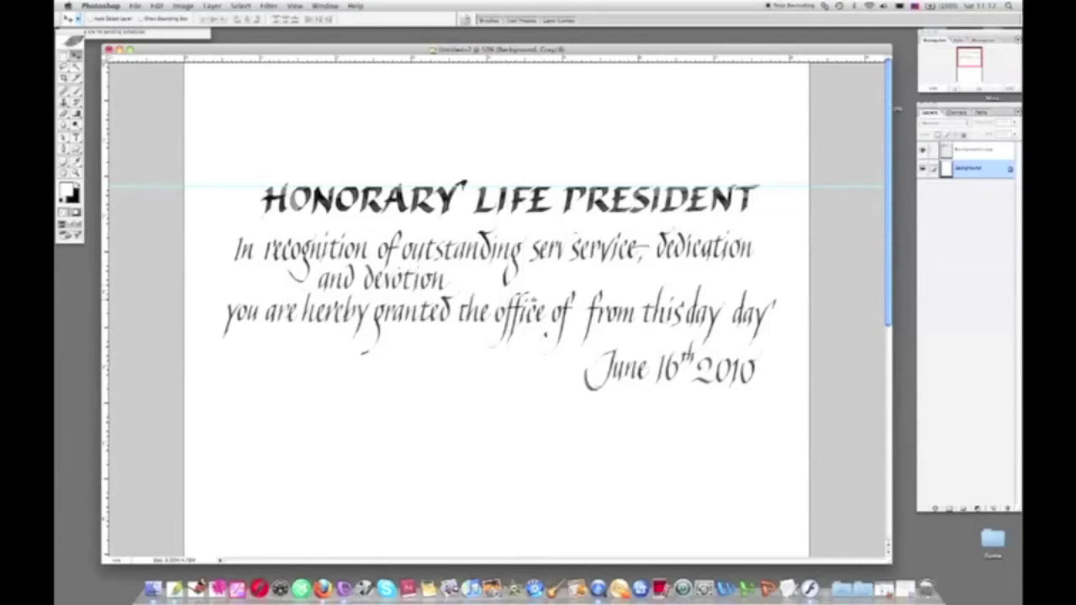
{"action": "left_click_drag", "start_coordinate": [533, 300], "coordinate": [496, 300]}
Step: Lasso the HONORARY LIFE PRESIDENT heading on the Background copy layer and cut it to a new layer
{"action": "left_click", "coordinate": [959, 149]}
{"action": "left_click", "coordinate": [63, 67]}
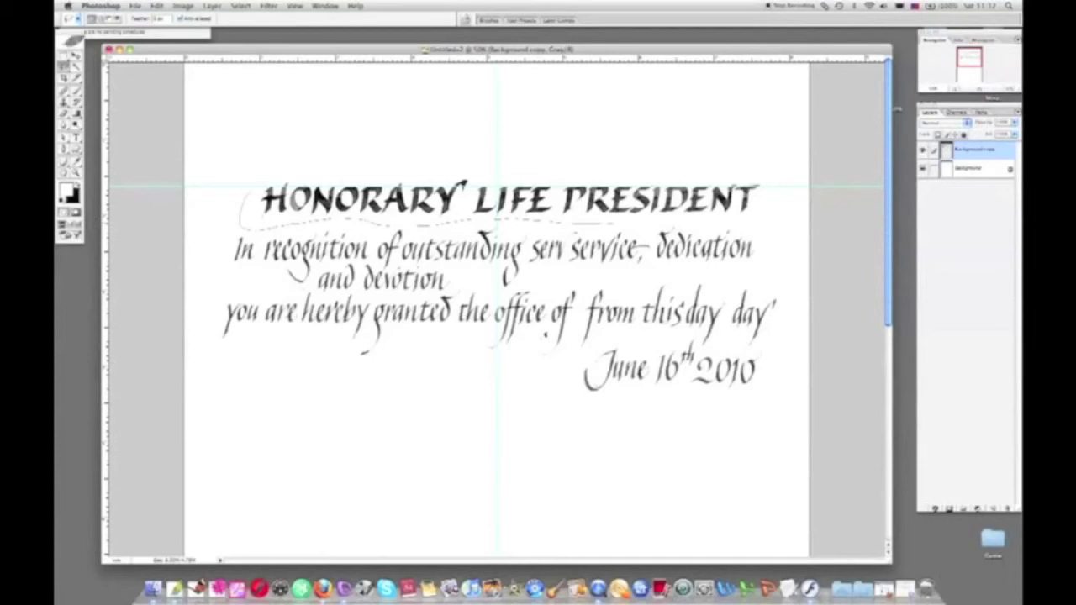
{"action": "mouse_move", "coordinate": [719, 223]}
{"action": "left_mouse_down"}
{"action": "mouse_move", "coordinate": [780, 192]}
{"action": "mouse_move", "coordinate": [685, 145]}
{"action": "mouse_move", "coordinate": [376, 142]}
{"action": "mouse_move", "coordinate": [257, 164]}
{"action": "mouse_move", "coordinate": [242, 197]}
{"action": "left_mouse_up"}
{"action": "left_click", "coordinate": [211, 6]}
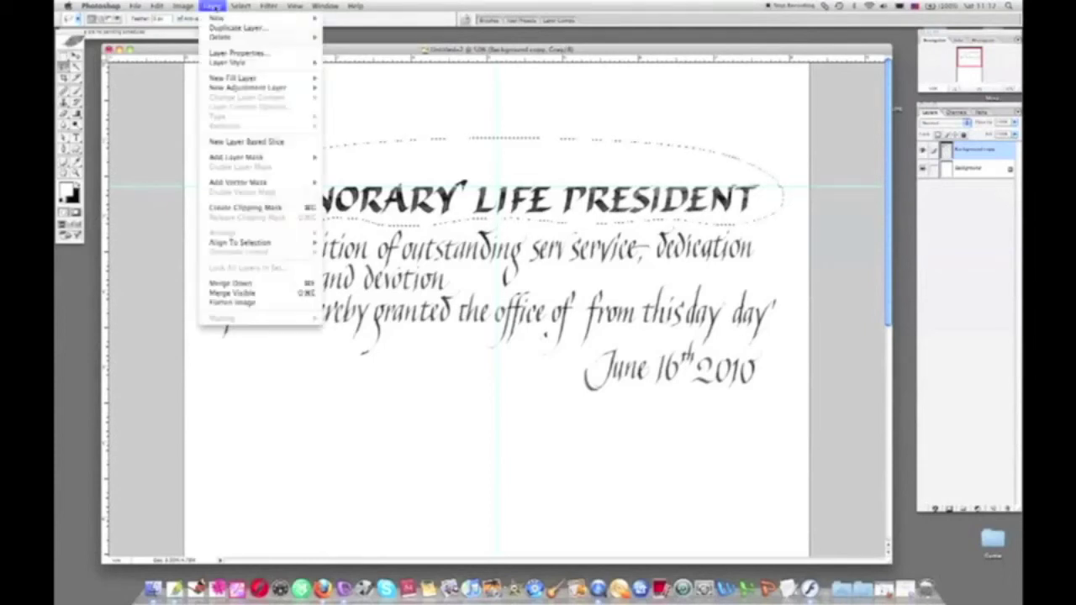
{"action": "mouse_move", "coordinate": [216, 18]}
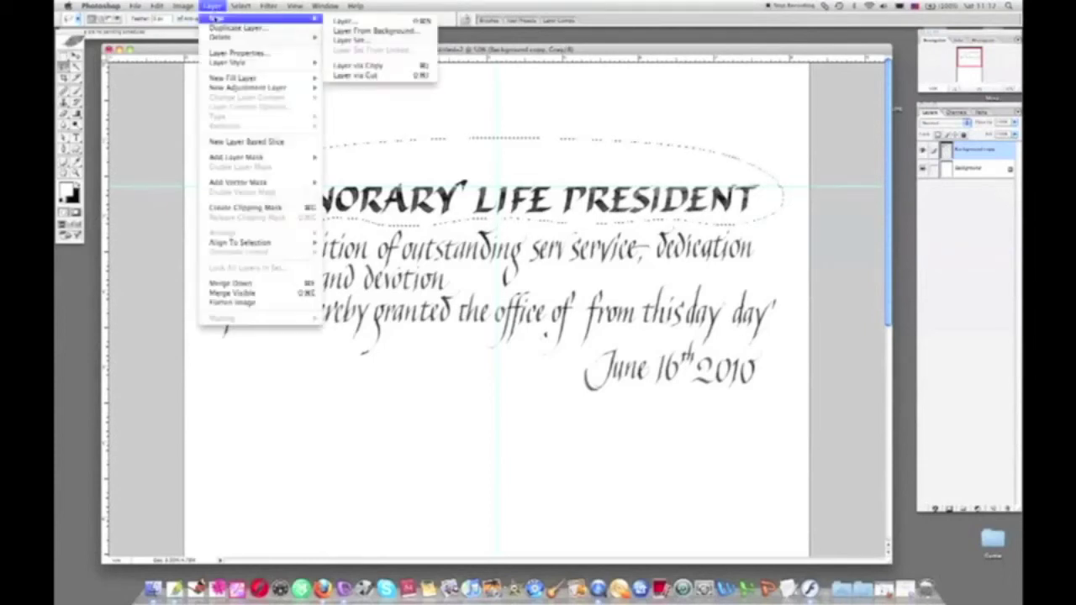
{"action": "left_click", "coordinate": [357, 75]}
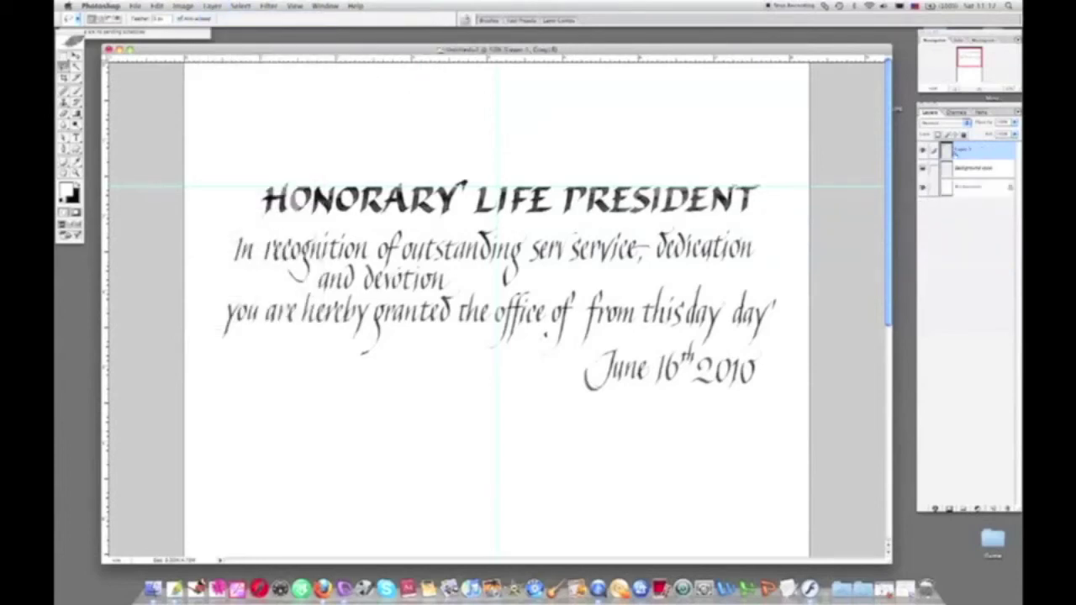
Step: Check the heading layer by hiding and showing it, and move the heading below the date line, roughly centred on the vertical guide
{"action": "left_click", "coordinate": [923, 150]}
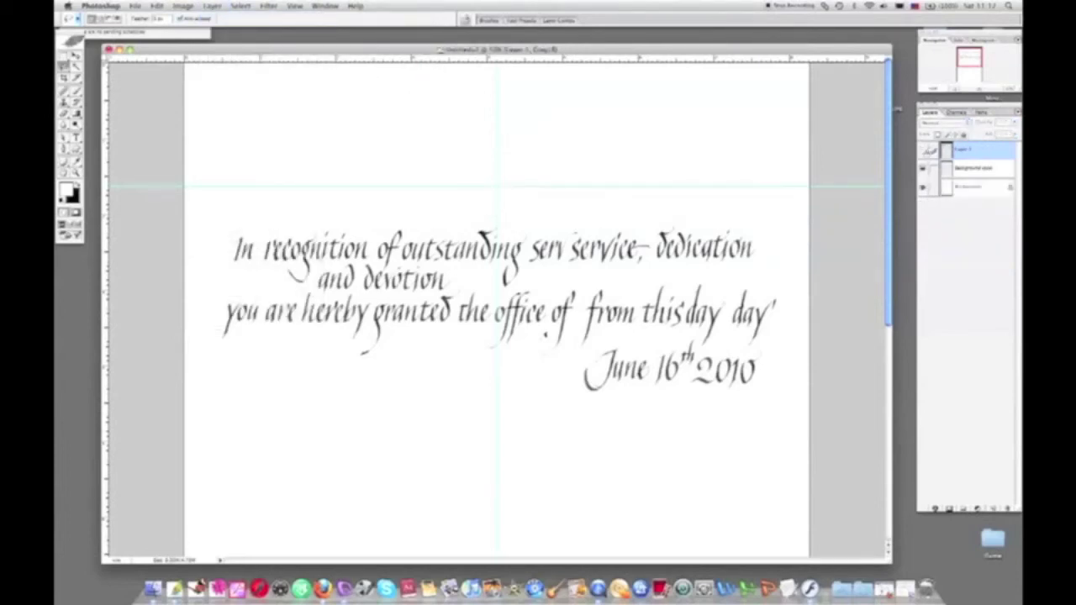
{"action": "left_click", "coordinate": [923, 150]}
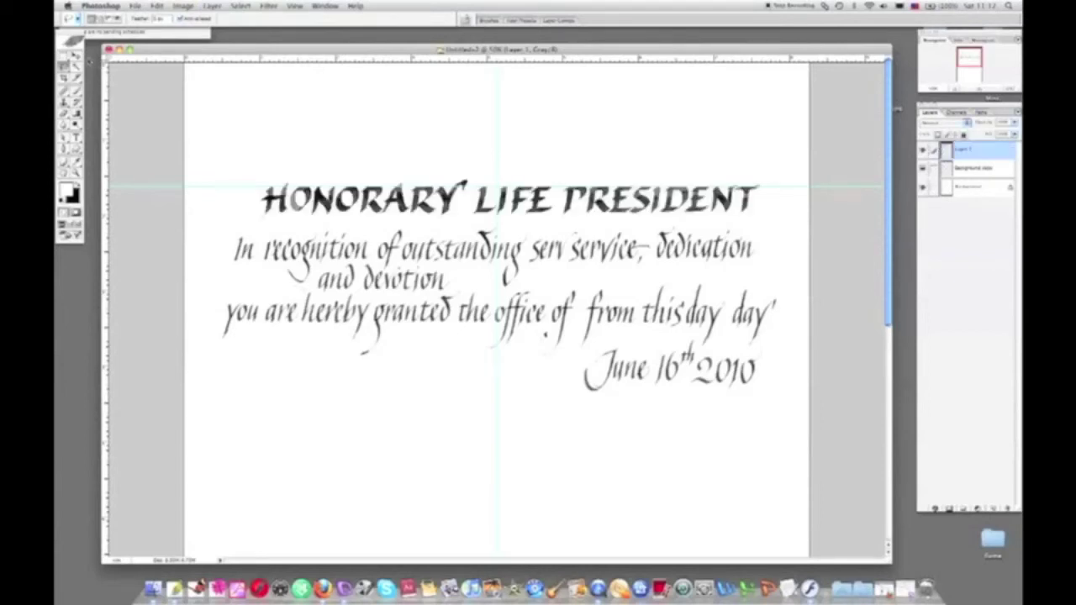
{"action": "left_click", "coordinate": [76, 55]}
{"action": "left_click_drag", "start_coordinate": [524, 204], "coordinate": [519, 480]}
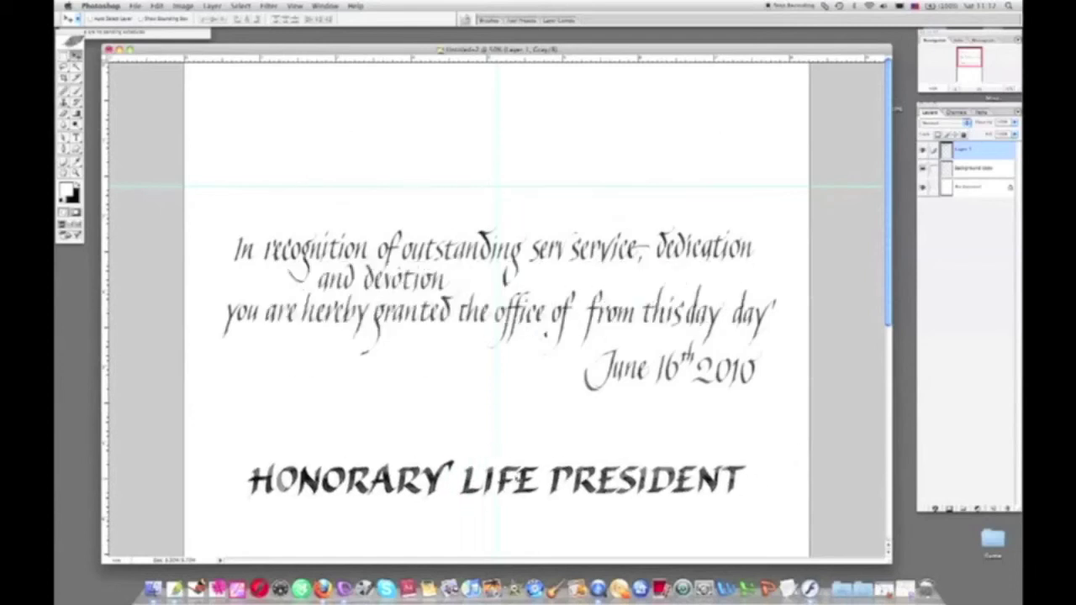
Step: Erase the stray letters "serv" before "service," on the Background copy layer
{"action": "left_click", "coordinate": [963, 172]}
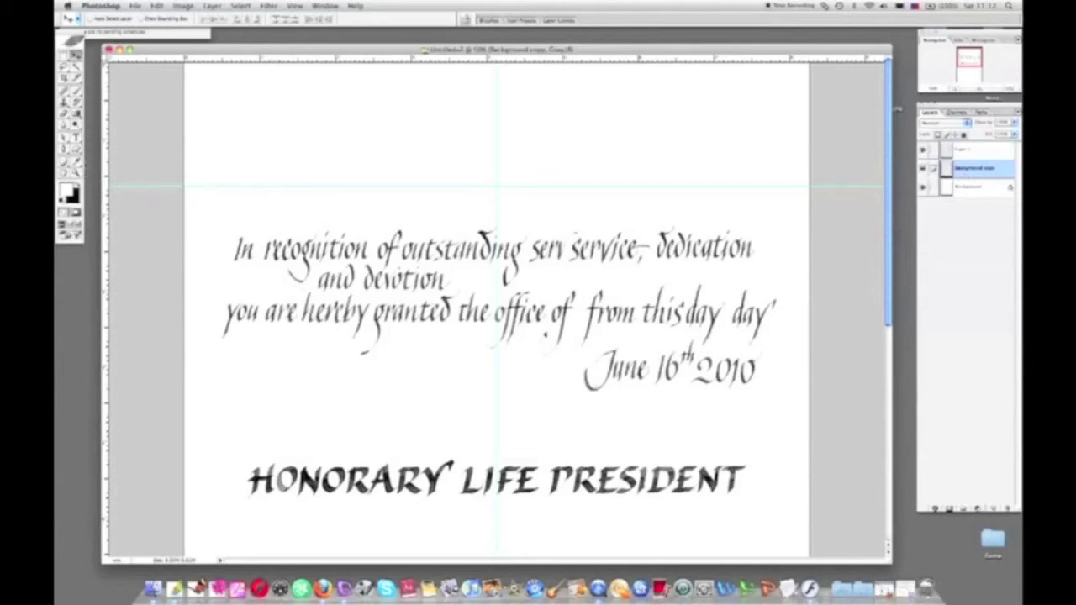
{"action": "key", "text": "e"}
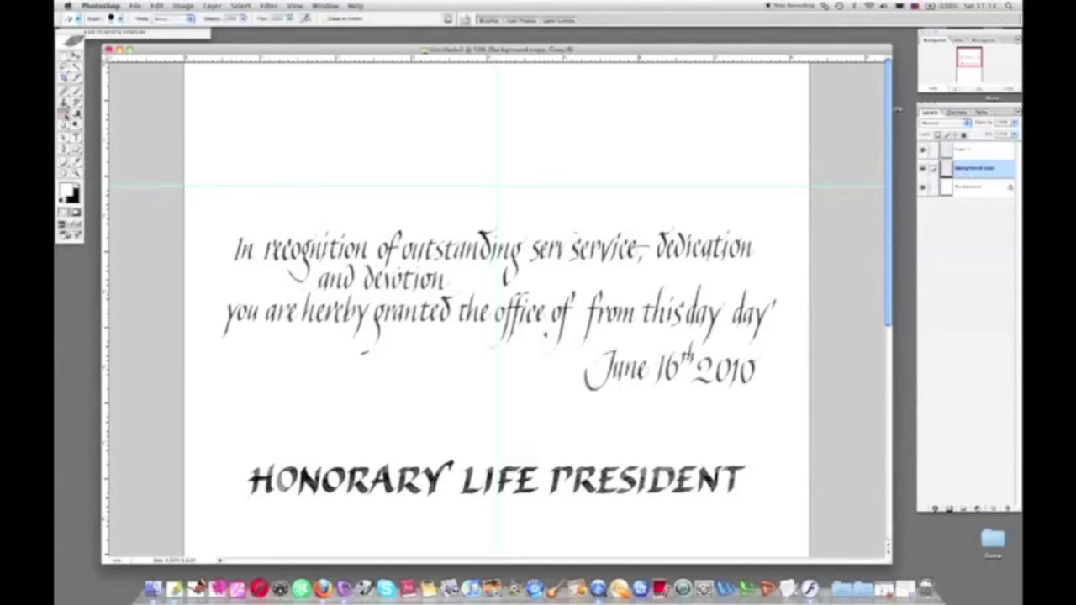
{"action": "mouse_move", "coordinate": [542, 243]}
{"action": "left_mouse_down"}
{"action": "mouse_move", "coordinate": [539, 256]}
{"action": "mouse_move", "coordinate": [560, 231]}
{"action": "mouse_move", "coordinate": [560, 247]}
{"action": "left_mouse_up"}
Step: Lasso the words "In recognition of outstanding service," on the Background copy layer and cut them to a new layer
{"action": "left_click", "coordinate": [76, 173]}
{"action": "left_click", "coordinate": [507, 257]}
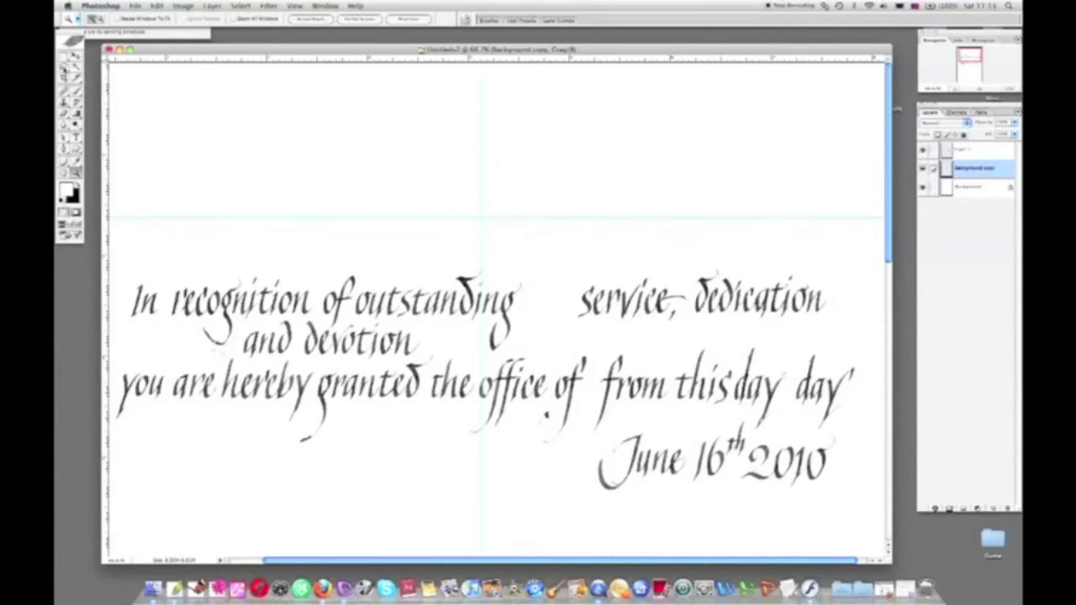
{"action": "left_click", "coordinate": [64, 66]}
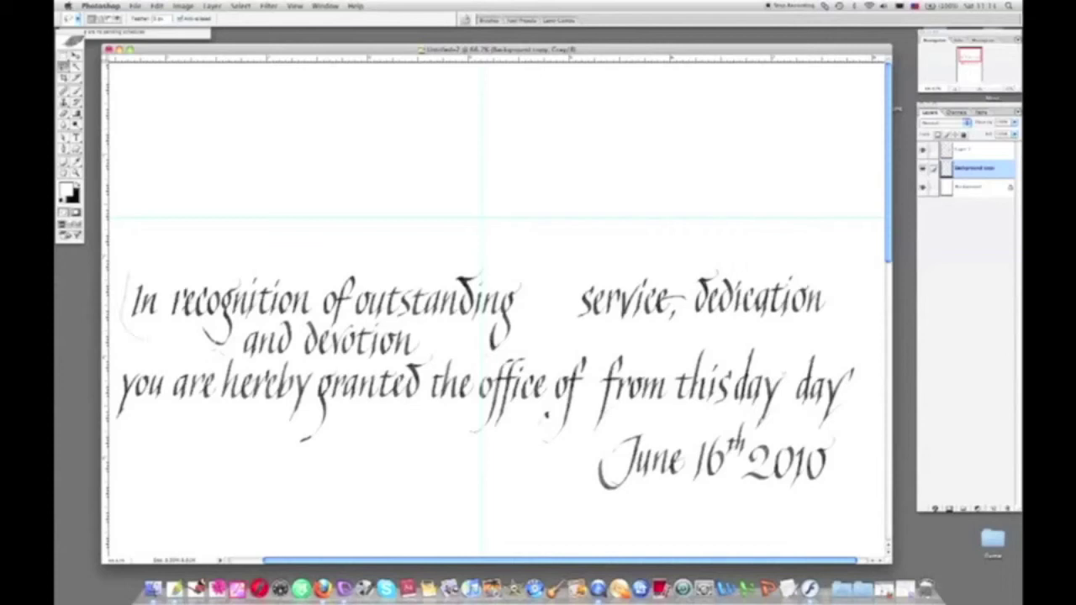
{"action": "left_click_drag", "start_coordinate": [147, 339], "coordinate": [190, 333]}
{"action": "mouse_move", "coordinate": [688, 286]}
{"action": "left_mouse_down"}
{"action": "mouse_move", "coordinate": [589, 250]}
{"action": "mouse_move", "coordinate": [159, 262]}
{"action": "mouse_move", "coordinate": [133, 273]}
{"action": "left_mouse_up"}
{"action": "left_click", "coordinate": [212, 6]}
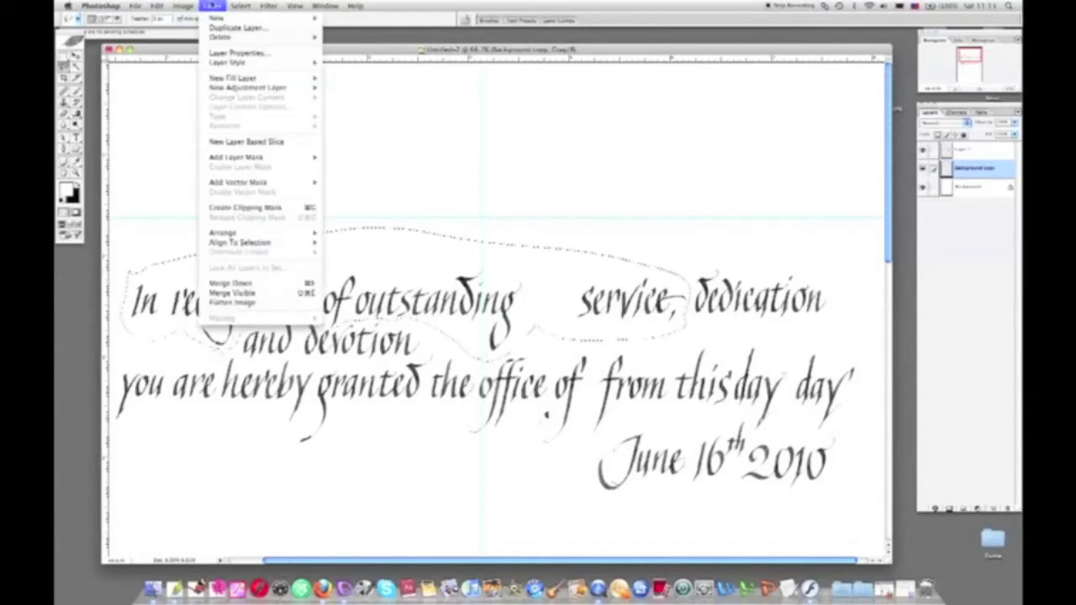
{"action": "mouse_move", "coordinate": [212, 18]}
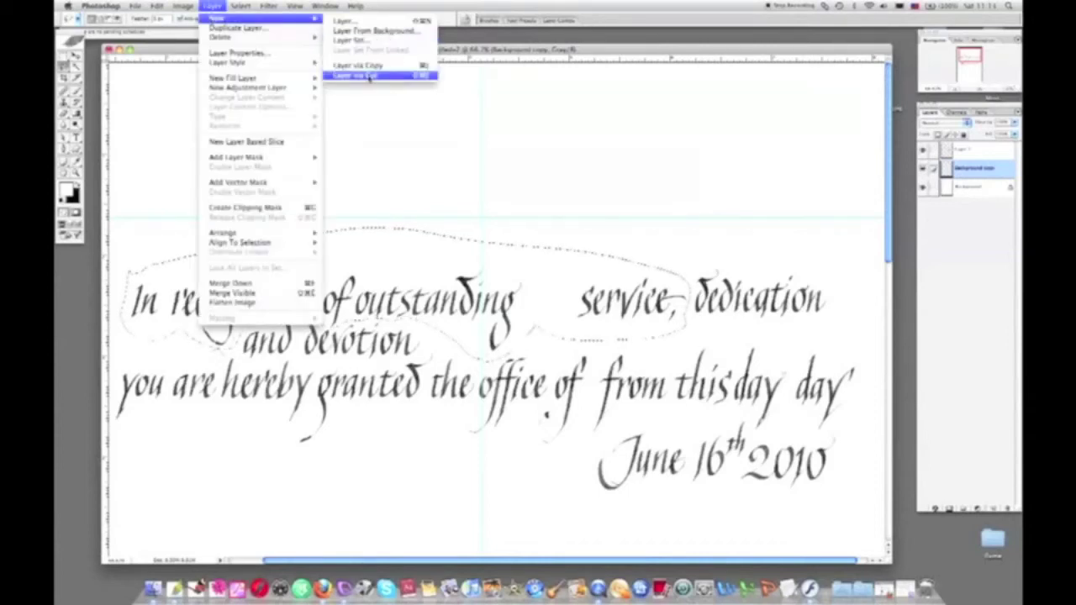
{"action": "left_click", "coordinate": [366, 75]}
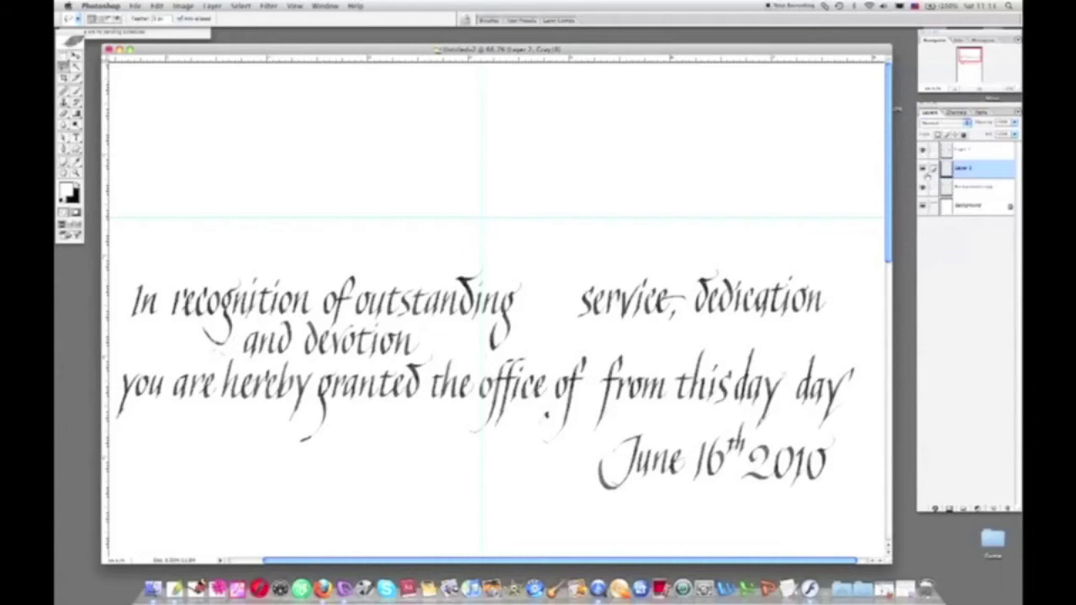
Step: Hide the Background copy and heading layers, lasso the word "service," and move it left to a normal word space after "outstanding"
{"action": "left_click", "coordinate": [923, 187]}
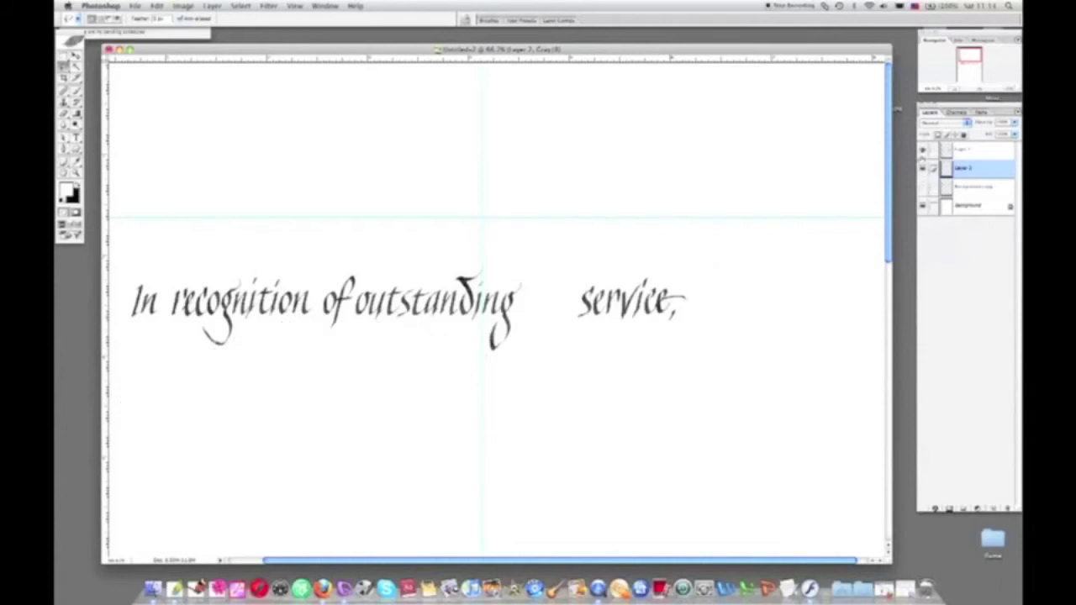
{"action": "left_click", "coordinate": [923, 150]}
{"action": "mouse_move", "coordinate": [575, 340]}
{"action": "left_mouse_down"}
{"action": "mouse_move", "coordinate": [564, 277]}
{"action": "mouse_move", "coordinate": [715, 332]}
{"action": "mouse_move", "coordinate": [618, 363]}
{"action": "left_mouse_up"}
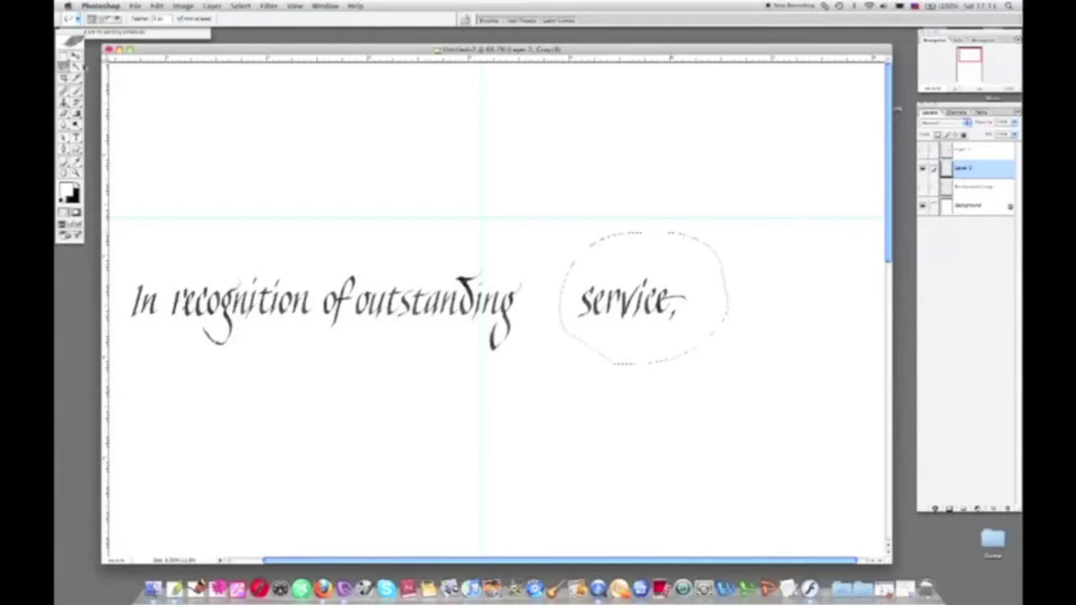
{"action": "left_click", "coordinate": [77, 56]}
{"action": "left_click_drag", "start_coordinate": [644, 309], "coordinate": [646, 307]}
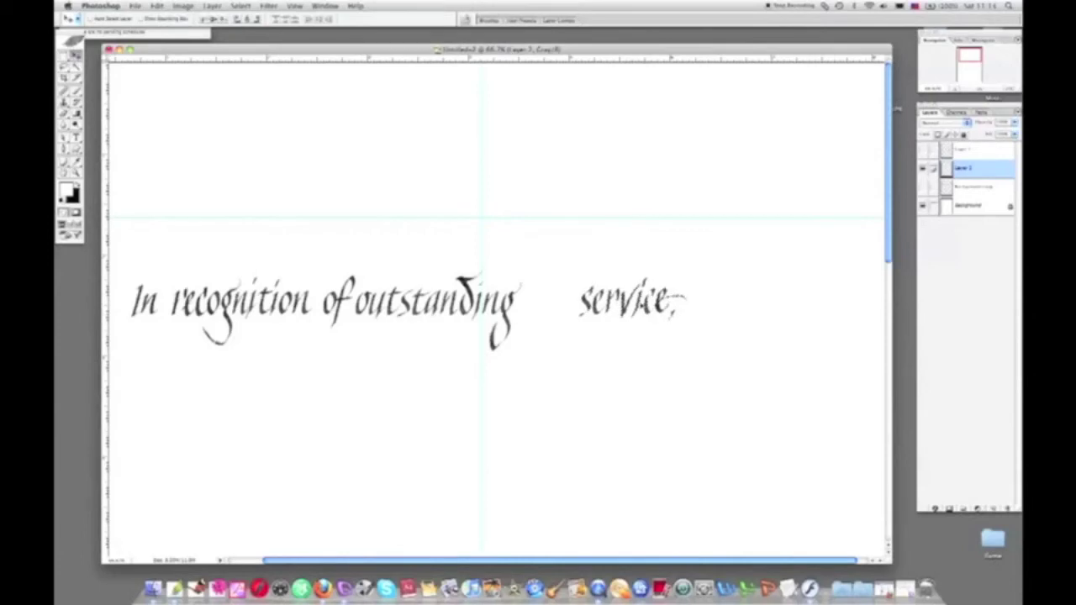
{"action": "left_click_drag", "start_coordinate": [591, 253], "coordinate": [539, 252]}
{"action": "key", "text": "Left"}
{"action": "key", "text": "Left"}
{"action": "key", "text": "Left"}
{"action": "key", "text": "Left"}
{"action": "key", "text": "Left"}
{"action": "key", "text": "Left"}
{"action": "key", "text": "Left"}
{"action": "key", "text": "Left"}
{"action": "key", "text": "Left"}
{"action": "key", "text": "Left"}
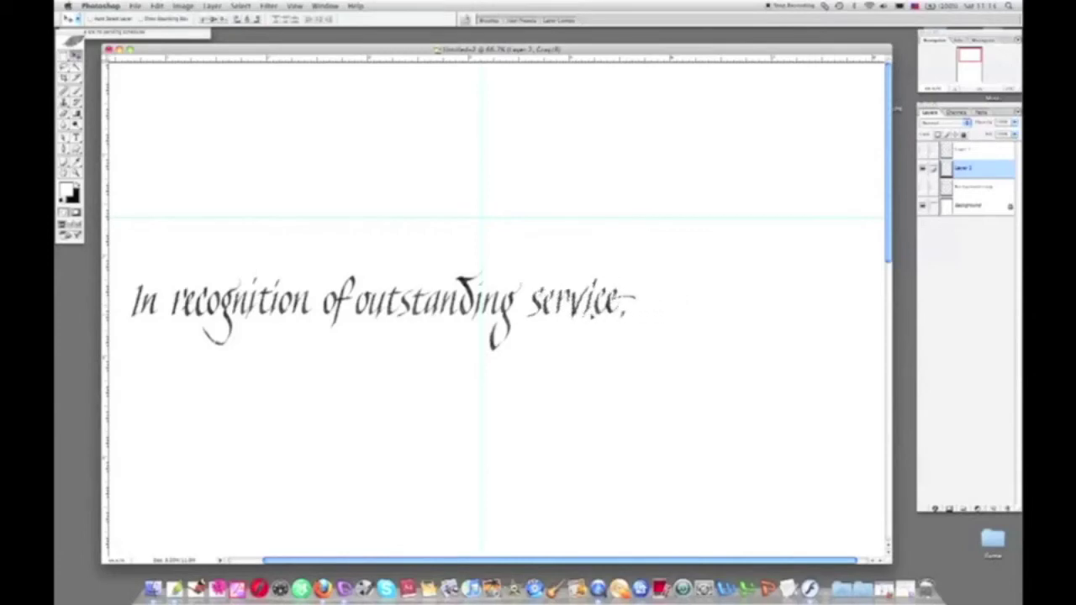
{"action": "key", "text": "Right"}
{"action": "key", "text": "Right"}
{"action": "key", "text": "Right"}
{"action": "key", "text": "Right"}
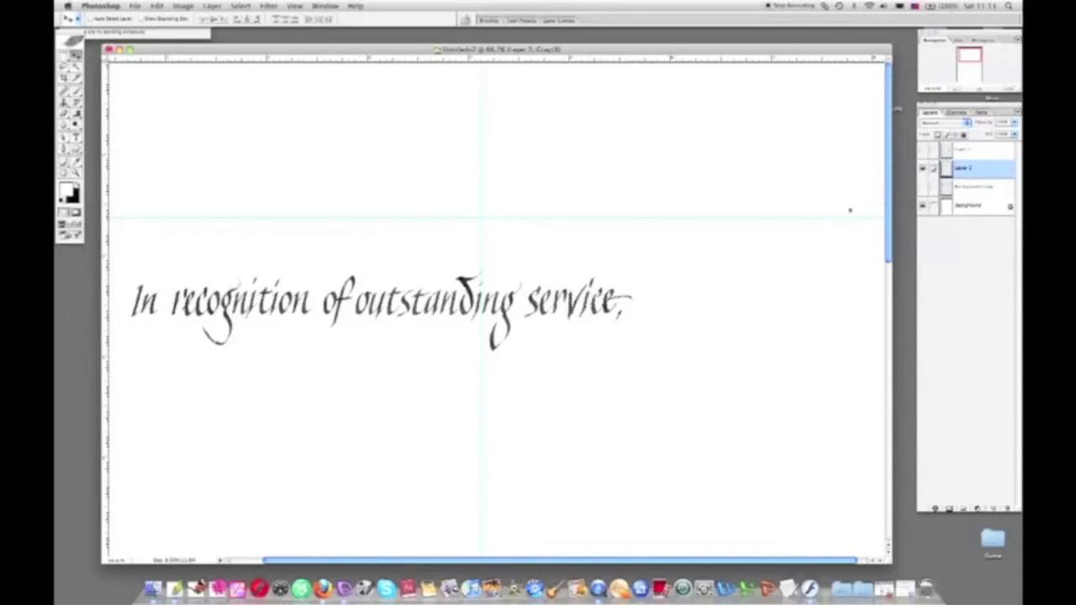
Step: Show the Background copy layer, hide the "In recognition of outstanding service," layer, and lasso the word "dedication"
{"action": "left_click", "coordinate": [923, 187]}
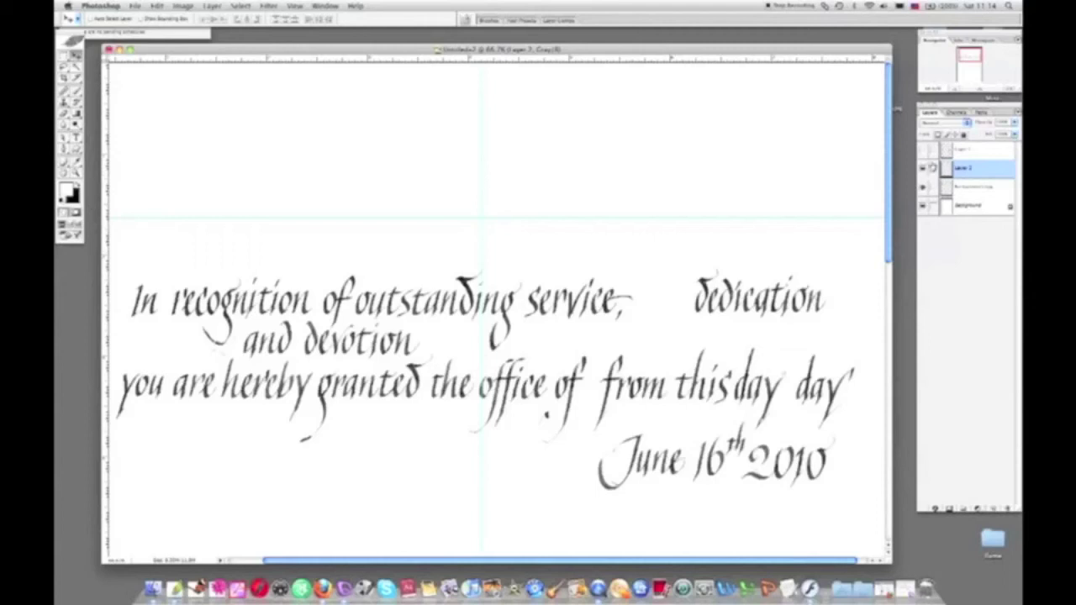
{"action": "left_click", "coordinate": [922, 150]}
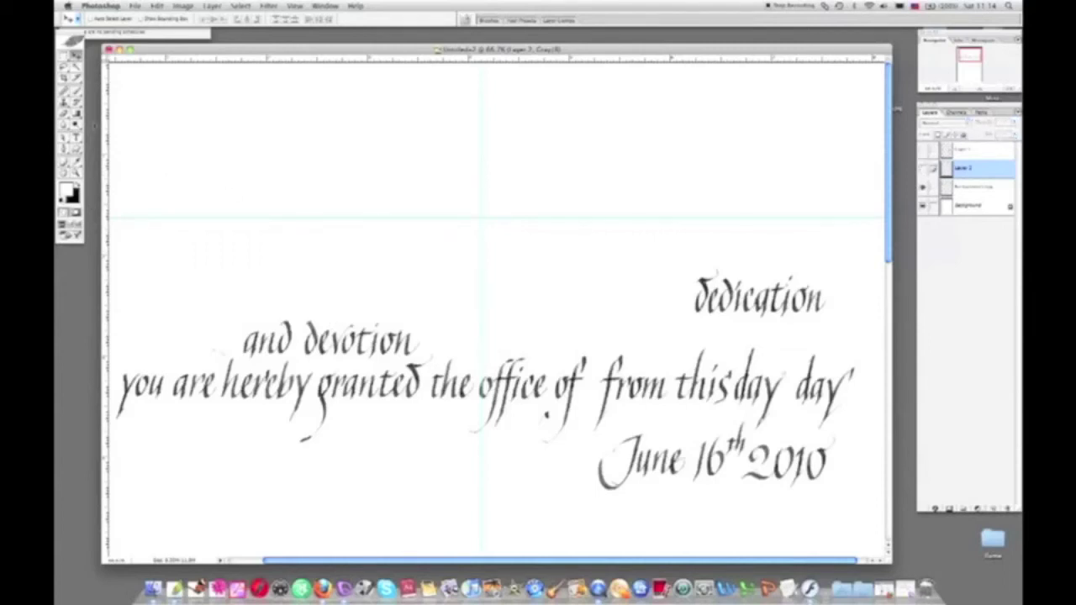
{"action": "left_click", "coordinate": [65, 70]}
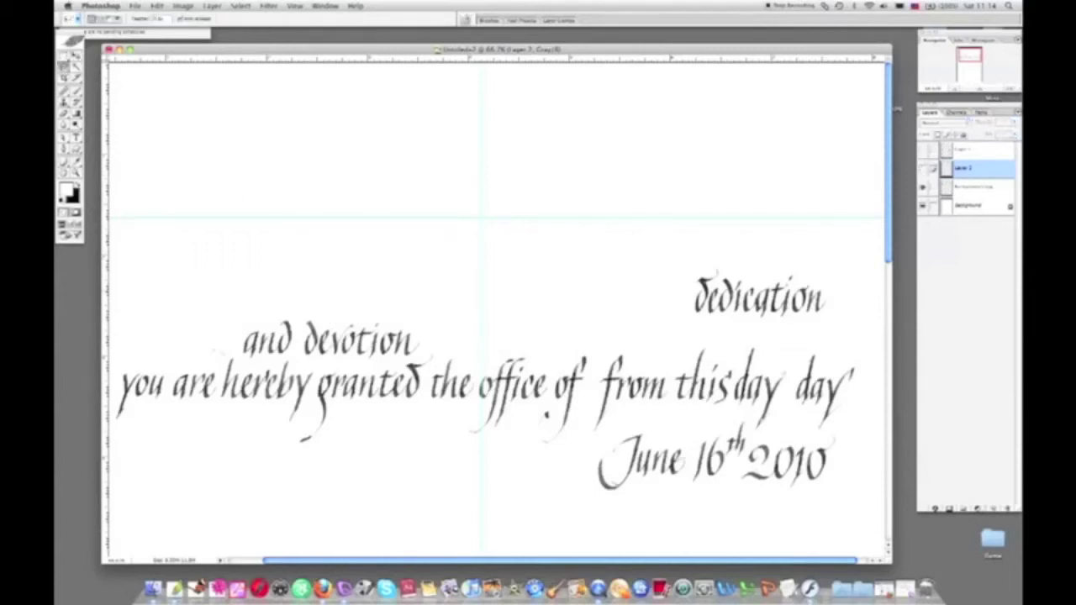
{"action": "mouse_move", "coordinate": [827, 318]}
{"action": "left_mouse_down"}
{"action": "mouse_move", "coordinate": [754, 341]}
{"action": "mouse_move", "coordinate": [832, 252]}
{"action": "mouse_move", "coordinate": [827, 313]}
{"action": "left_mouse_up"}
Step: With the Background copy layer active, move the selected word "dedication" directly in front of "and devotion" on the same baseline, and deselect it
{"action": "left_click", "coordinate": [76, 56]}
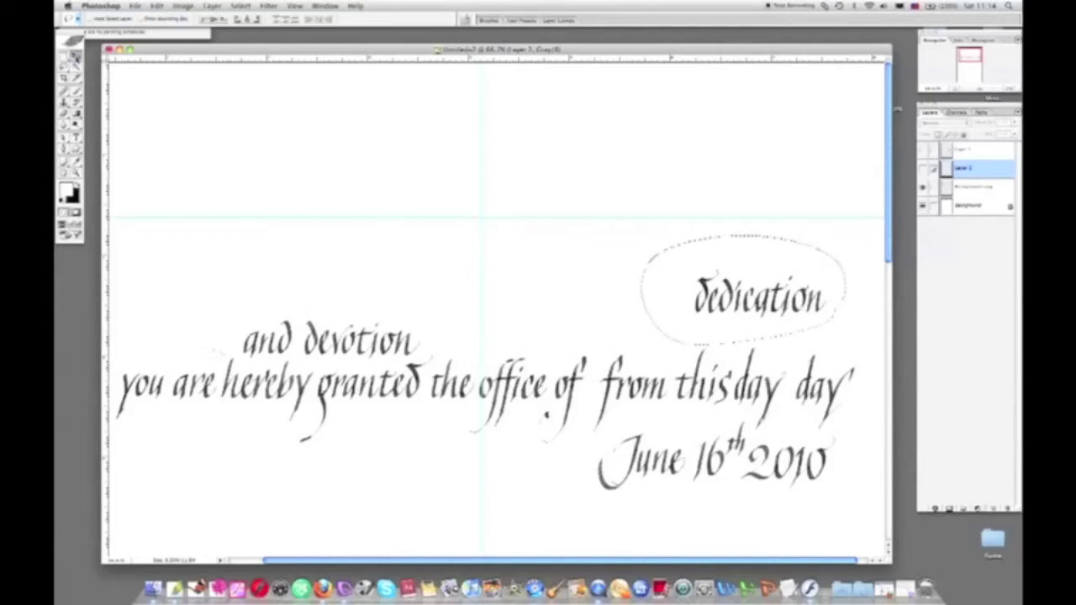
{"action": "left_click", "coordinate": [777, 305]}
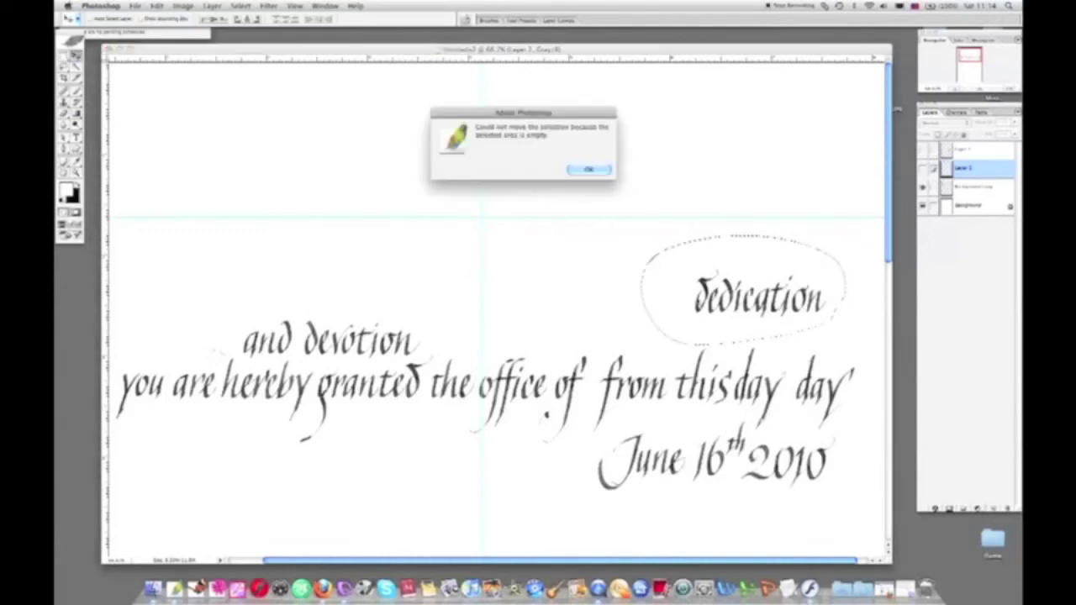
{"action": "left_click", "coordinate": [590, 169]}
{"action": "left_click", "coordinate": [973, 187]}
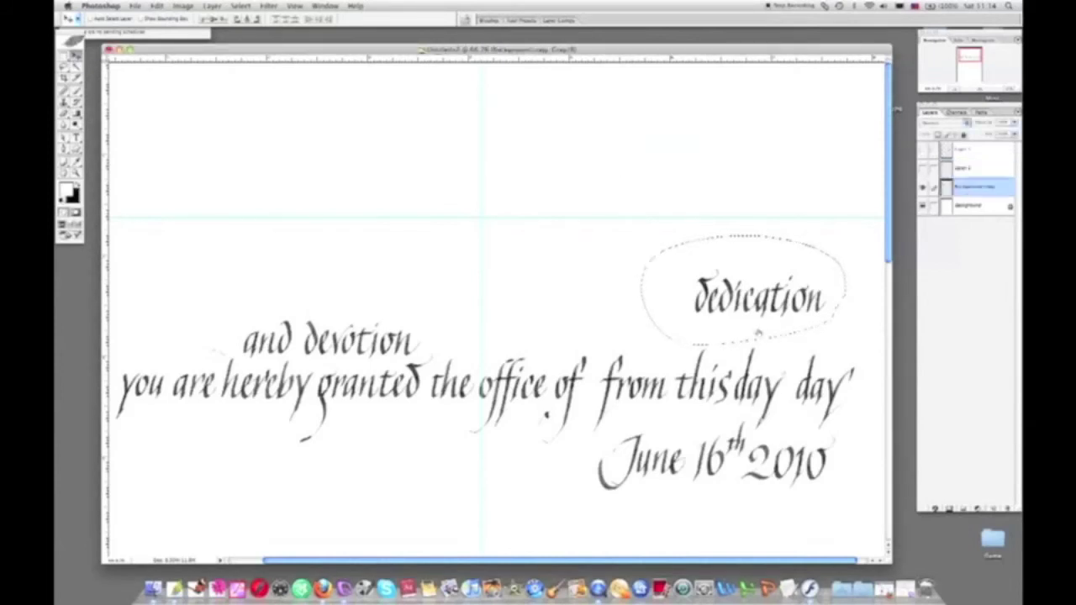
{"action": "mouse_move", "coordinate": [760, 318]}
{"action": "left_mouse_down"}
{"action": "mouse_move", "coordinate": [432, 274]}
{"action": "mouse_move", "coordinate": [173, 340]}
{"action": "mouse_move", "coordinate": [162, 352]}
{"action": "mouse_move", "coordinate": [171, 355]}
{"action": "left_mouse_up"}
{"action": "key", "text": "Left"}
{"action": "key", "text": "Left"}
{"action": "key", "text": "Left"}
{"action": "key", "text": "Left"}
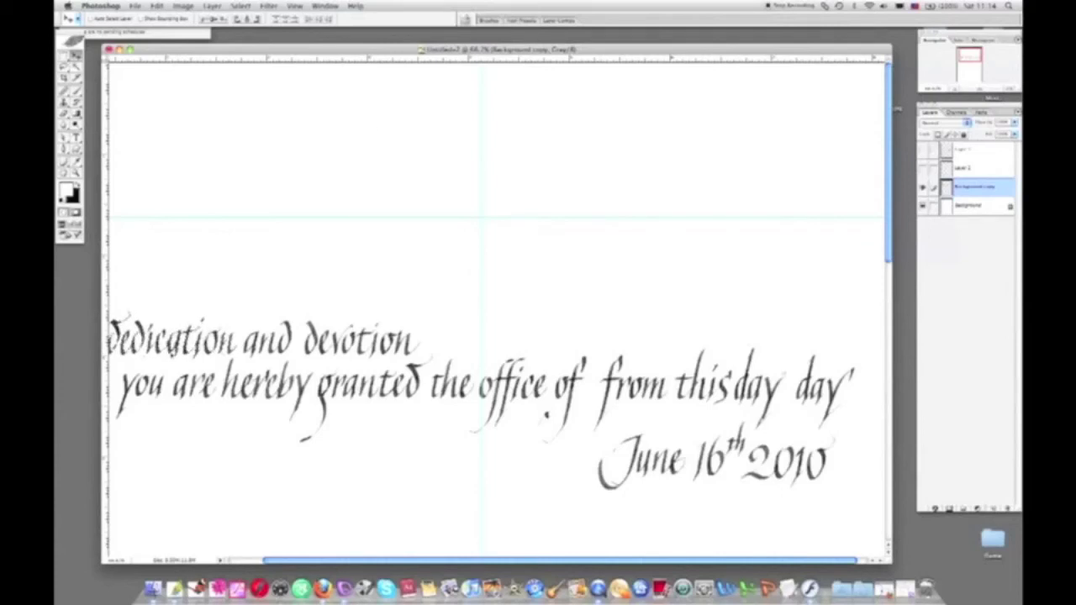
{"action": "key", "text": "Left"}
{"action": "key", "text": "Left"}
{"action": "key", "text": "Left"}
{"action": "key", "text": "super+d"}
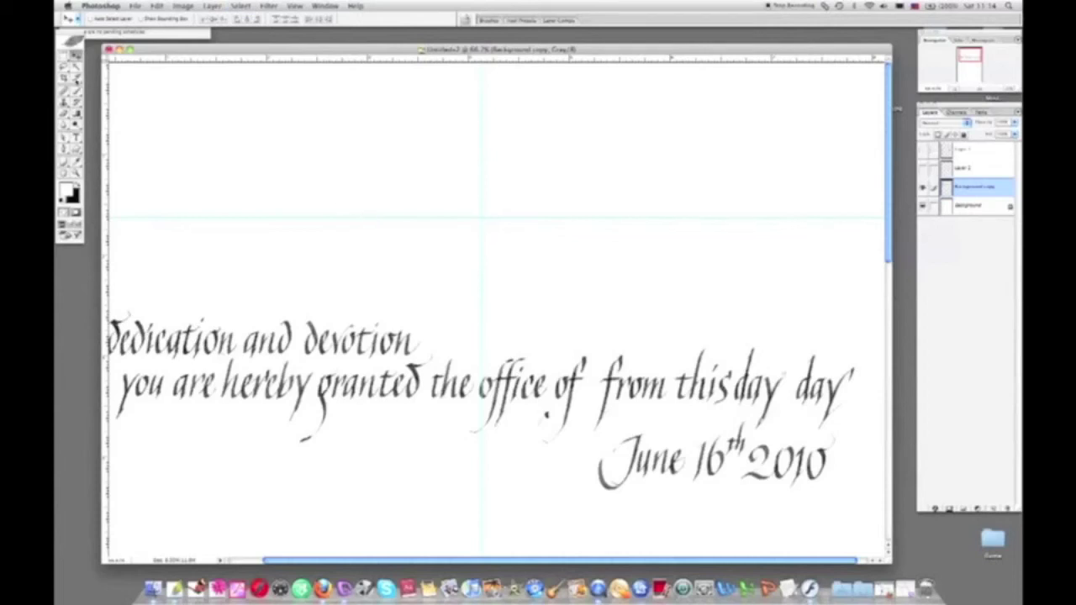
Step: Move the Background copy lettering up and slightly right, then lasso "dedication and devotion" and cut it to a new layer
{"action": "left_click_drag", "start_coordinate": [357, 364], "coordinate": [387, 226]}
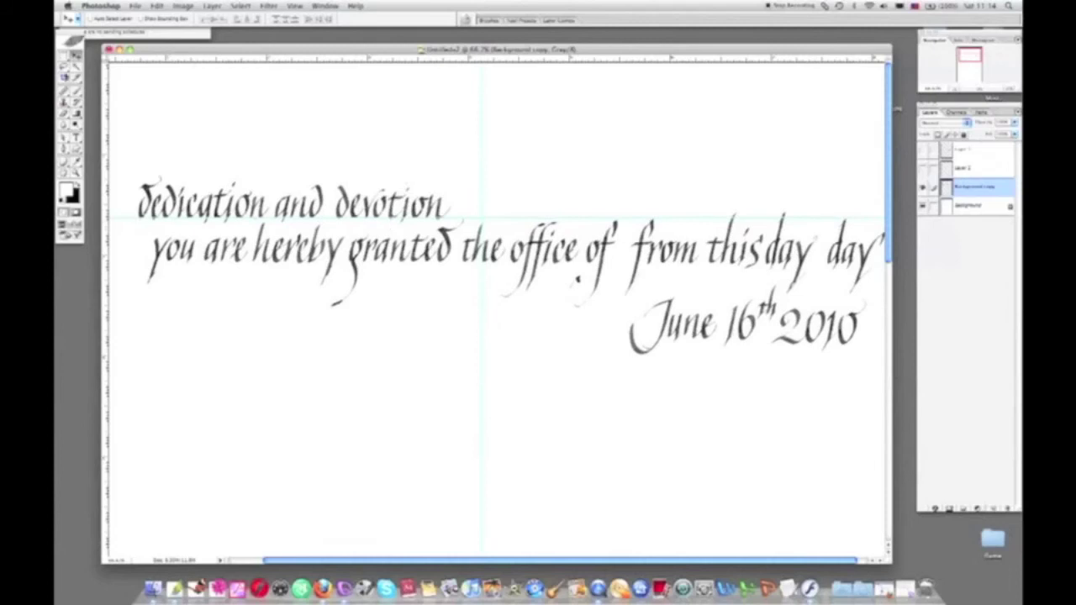
{"action": "left_click", "coordinate": [65, 74]}
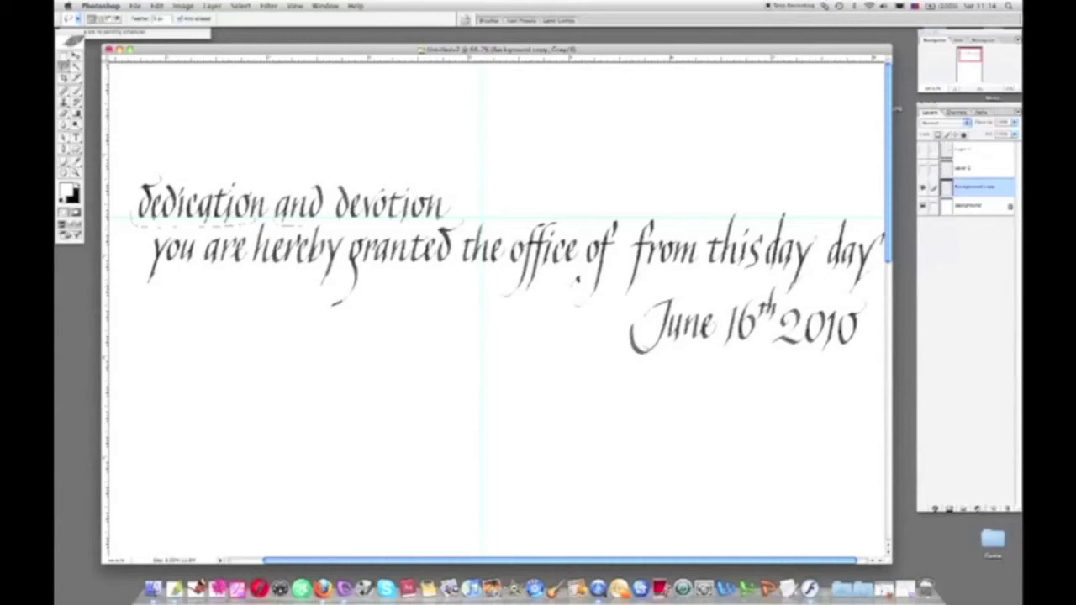
{"action": "mouse_move", "coordinate": [461, 195]}
{"action": "left_mouse_down"}
{"action": "mouse_move", "coordinate": [195, 143]}
{"action": "mouse_move", "coordinate": [130, 185]}
{"action": "mouse_move", "coordinate": [136, 210]}
{"action": "left_mouse_up"}
{"action": "left_click", "coordinate": [211, 7]}
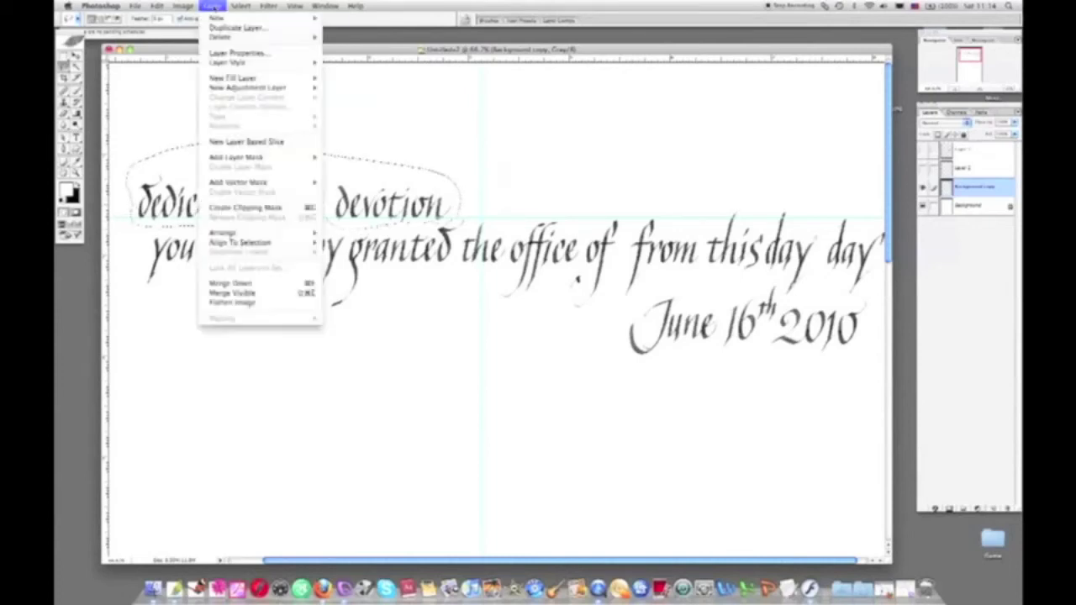
{"action": "mouse_move", "coordinate": [217, 18]}
{"action": "left_click", "coordinate": [383, 77]}
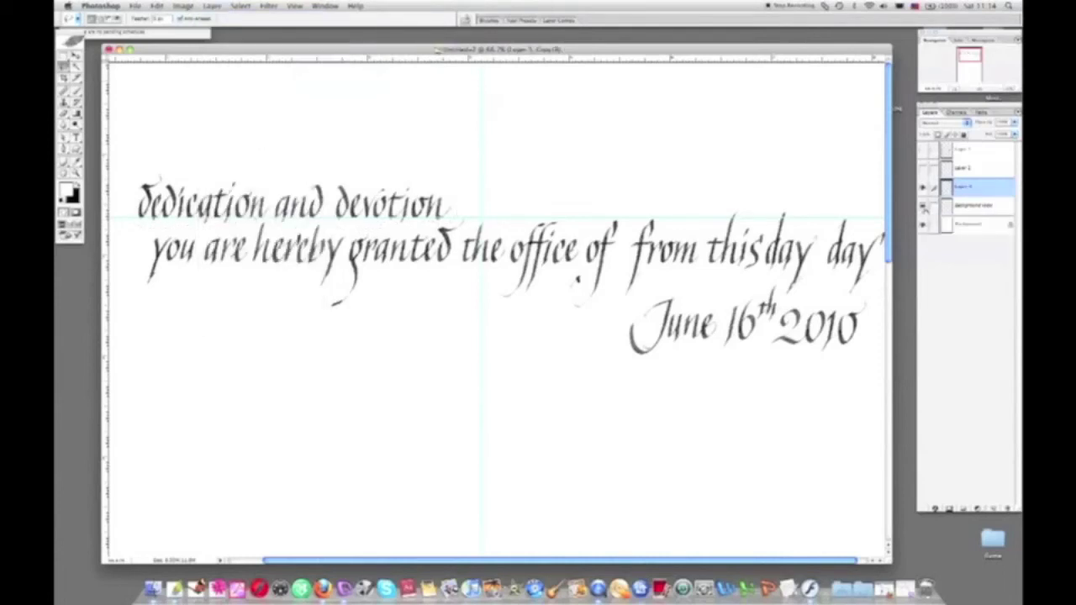
Step: Hide Background copy, show the "In recognition" layer, and centre that line with "dedication and devotion" beneath it on the vertical guide
{"action": "left_click", "coordinate": [923, 205]}
{"action": "left_click", "coordinate": [923, 169]}
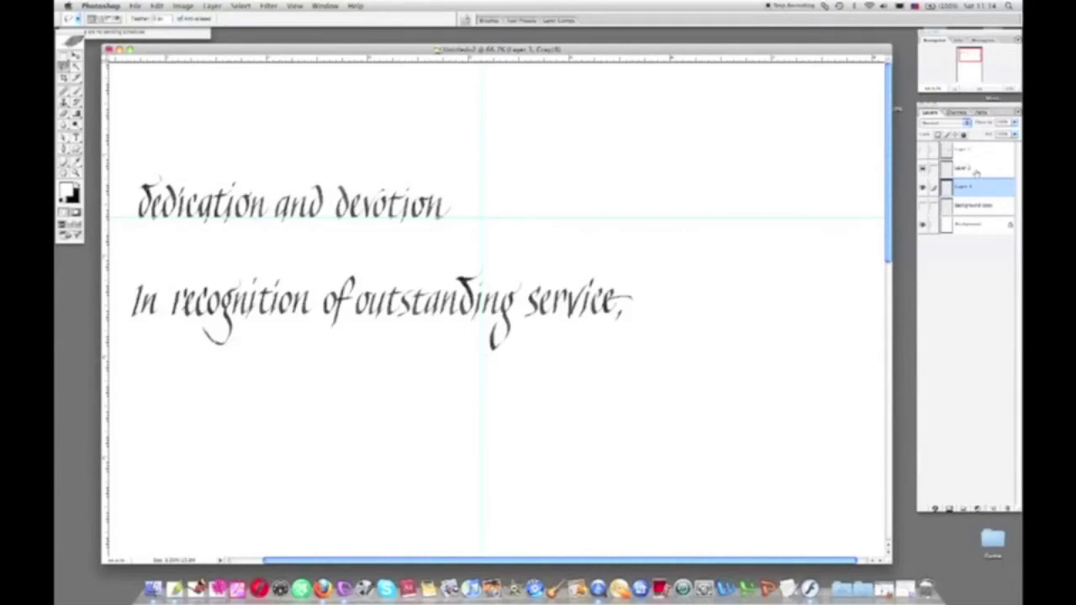
{"action": "left_click", "coordinate": [975, 170]}
{"action": "left_click", "coordinate": [76, 57]}
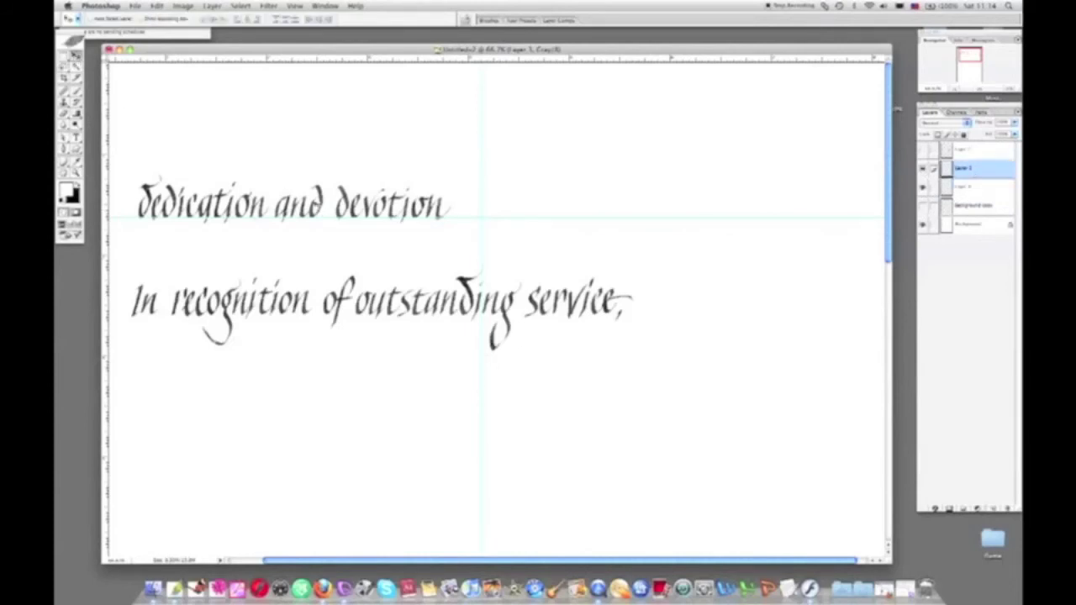
{"action": "left_click_drag", "start_coordinate": [321, 211], "coordinate": [476, 213]}
{"action": "left_click_drag", "start_coordinate": [590, 321], "coordinate": [547, 327]}
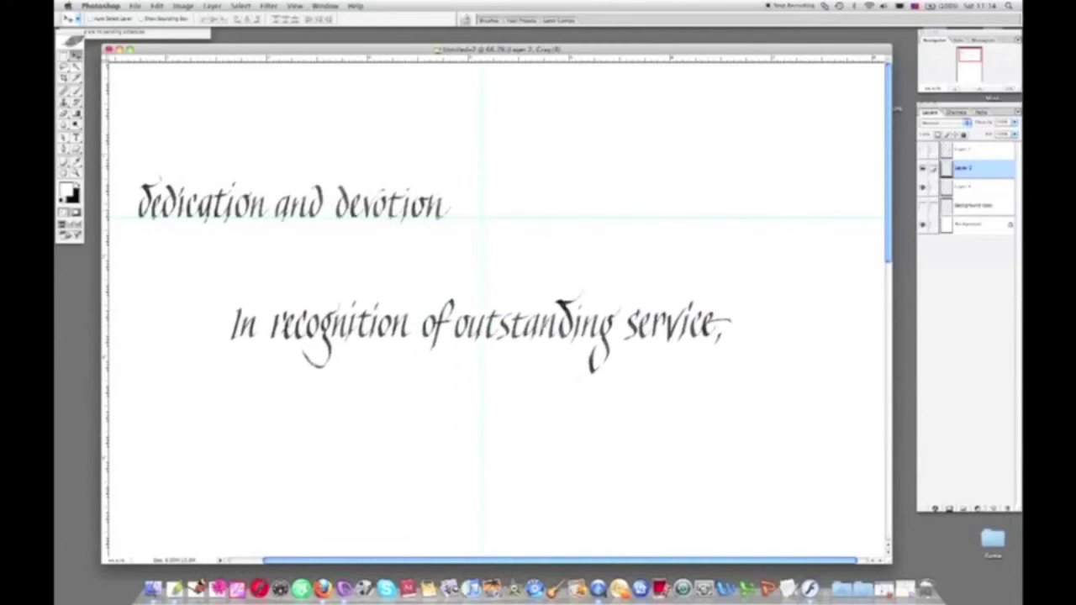
{"action": "left_click", "coordinate": [974, 188]}
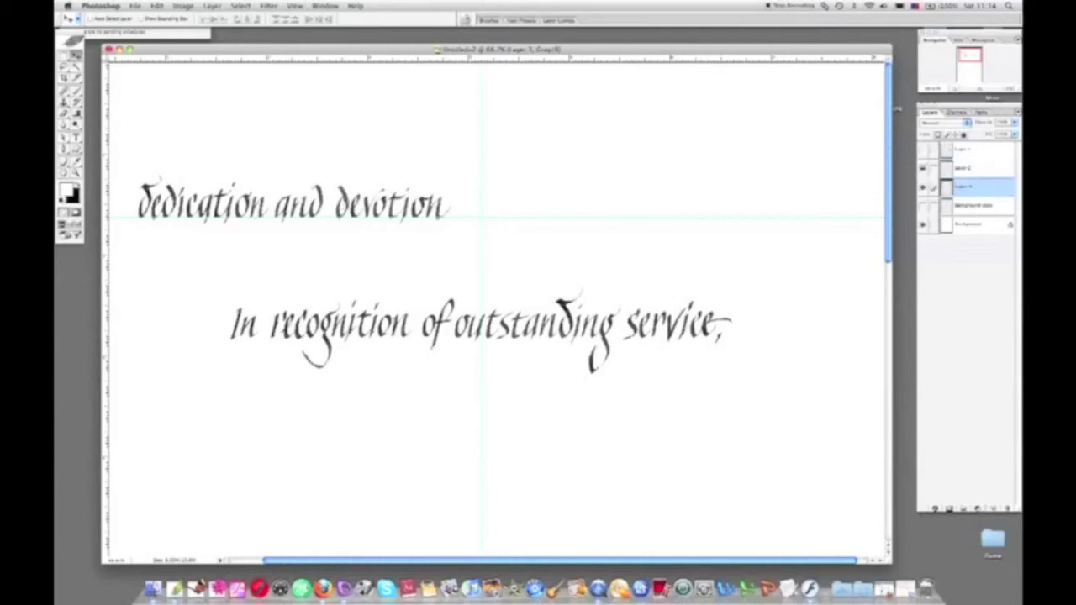
{"action": "left_click_drag", "start_coordinate": [294, 202], "coordinate": [538, 397]}
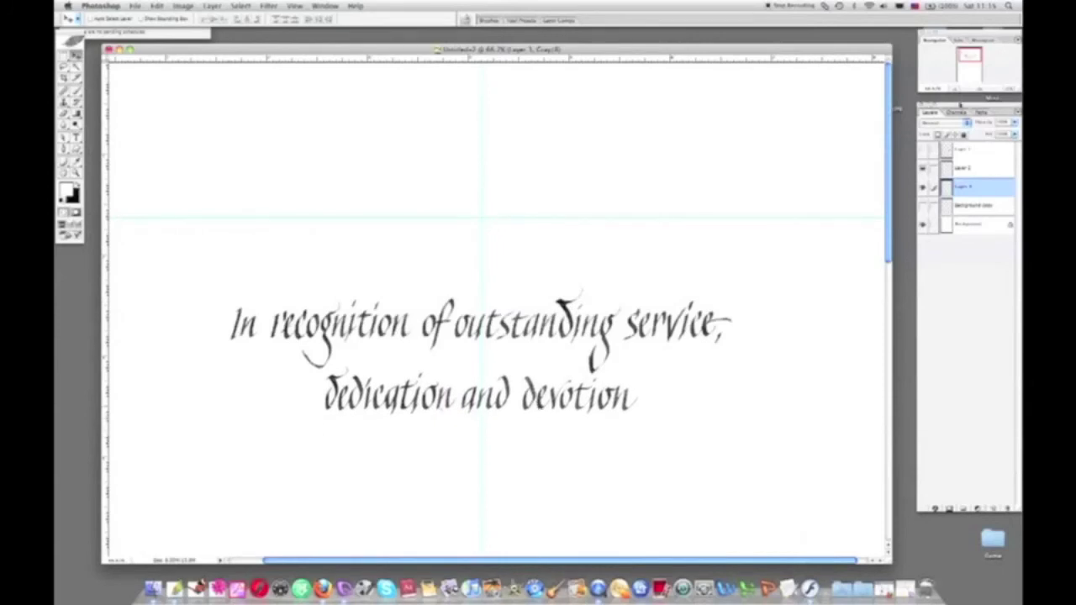
Step: Merge the "In recognition" layer down into the "dedication and devotion" layer, and check the merged layer by hiding and showing it
{"action": "left_click", "coordinate": [967, 168]}
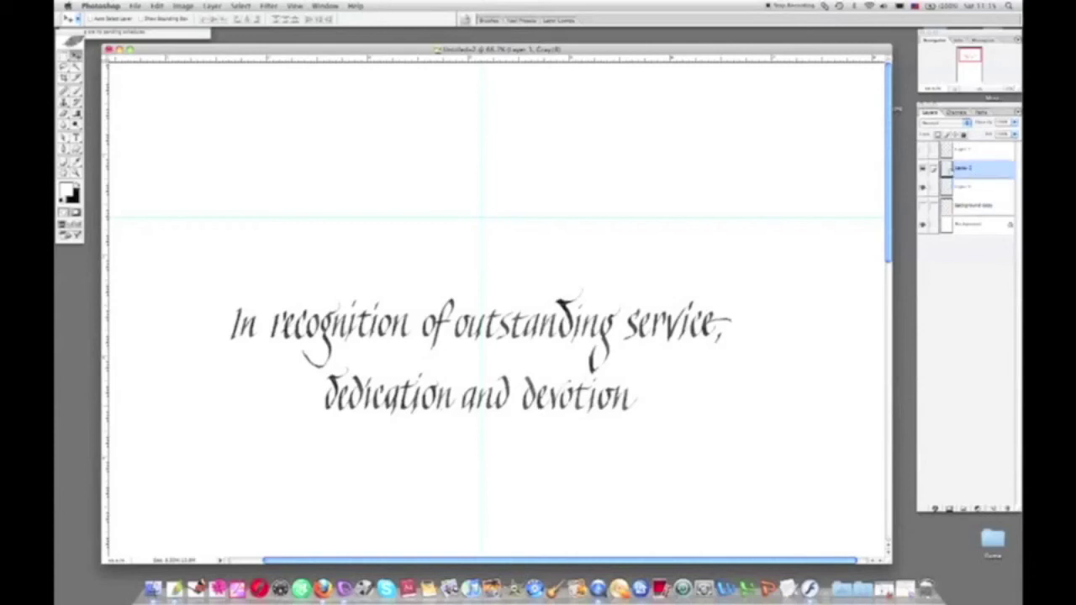
{"action": "left_click", "coordinate": [212, 6]}
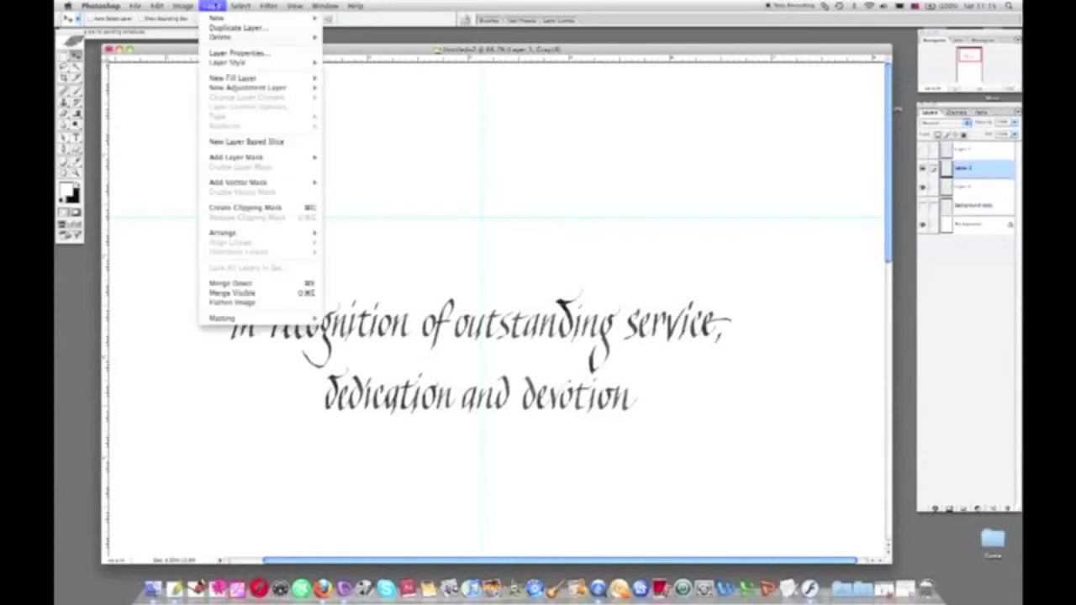
{"action": "left_click", "coordinate": [248, 286]}
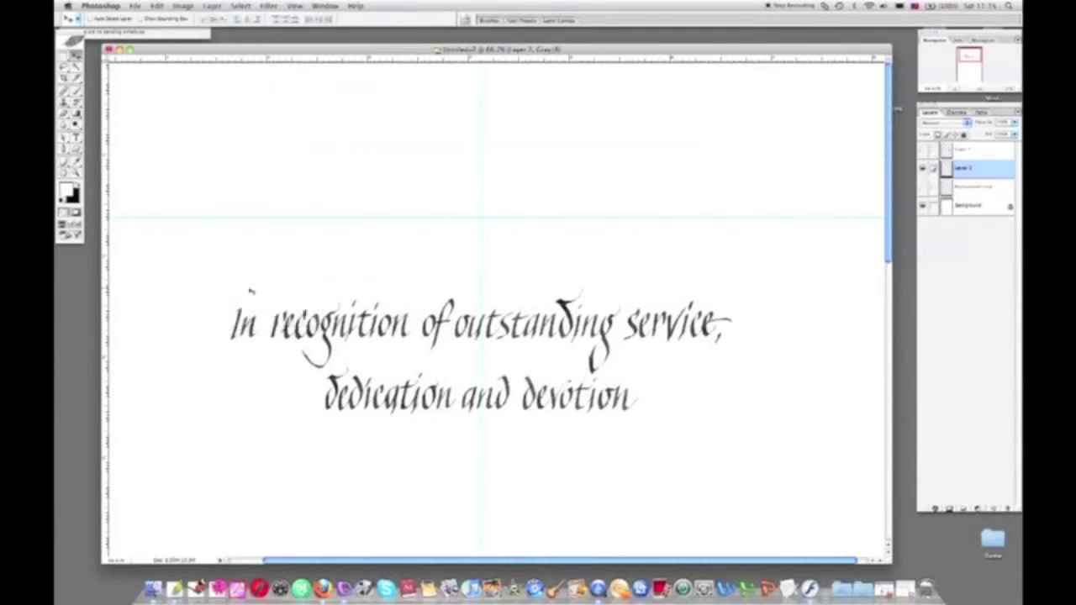
{"action": "left_click", "coordinate": [924, 168]}
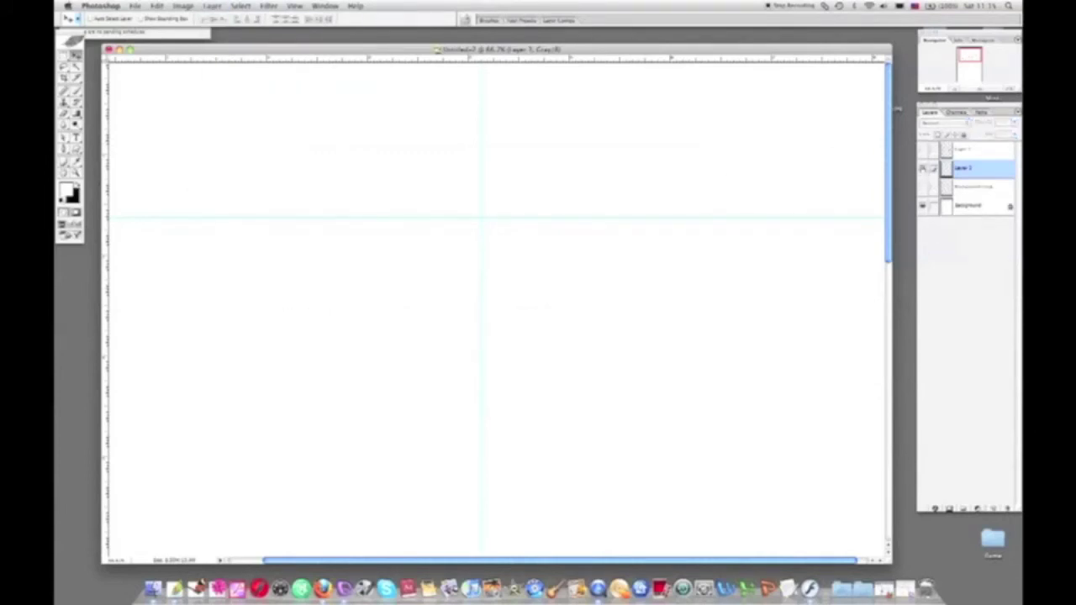
{"action": "left_click", "coordinate": [923, 168]}
Step: Show the Background copy layer and move its remaining lettering down, below the "dedication and devotion" line
{"action": "left_click", "coordinate": [922, 187]}
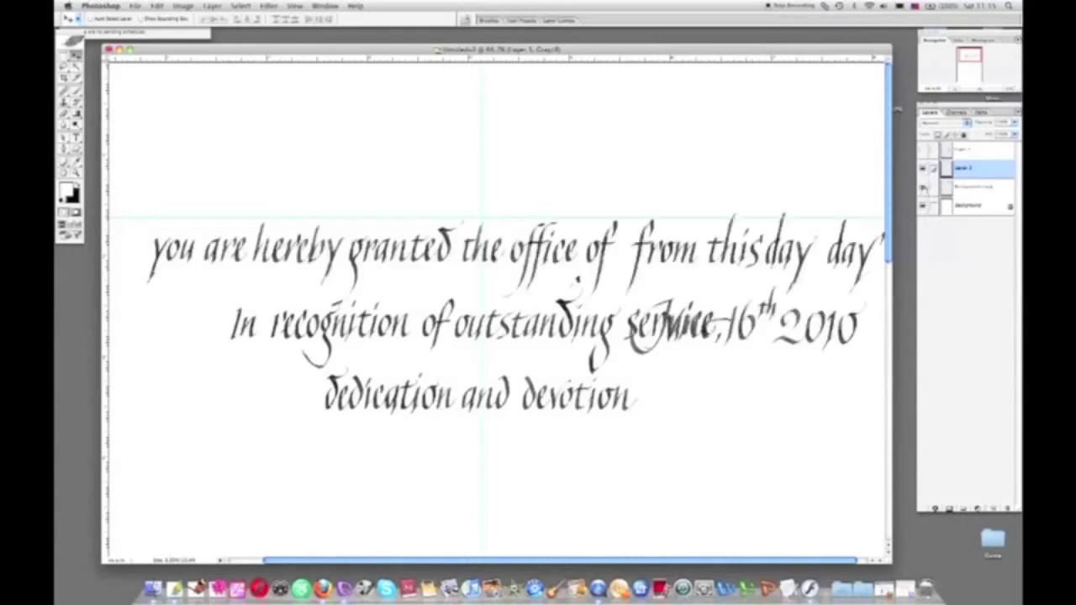
{"action": "left_click", "coordinate": [975, 187]}
{"action": "left_click_drag", "start_coordinate": [604, 275], "coordinate": [586, 475]}
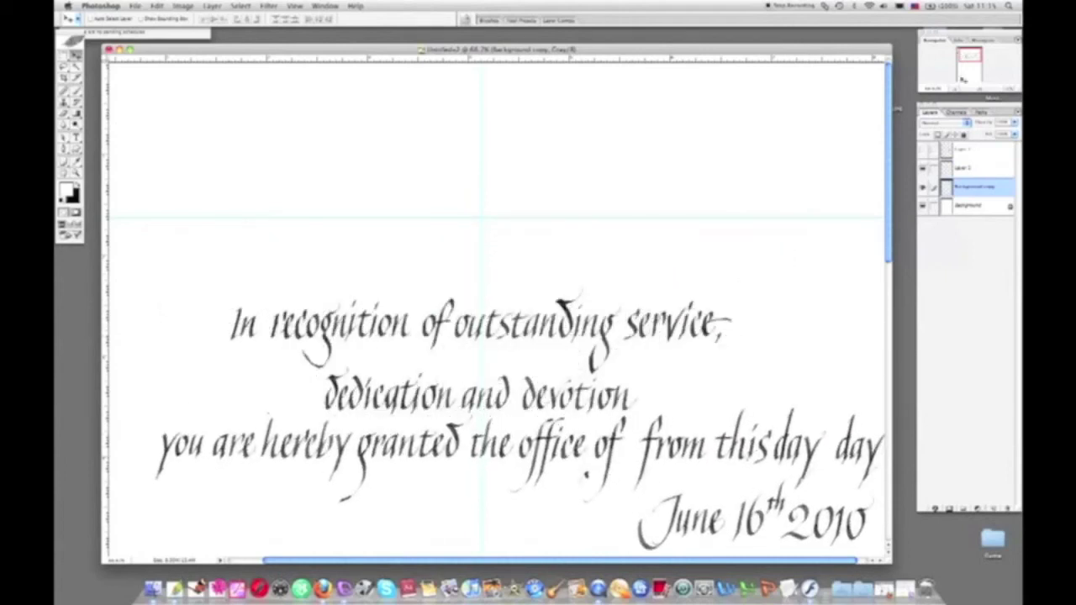
Step: Move the Background copy lettering further down, then lasso "you are hereby granted the office of" and cut it to a new layer
{"action": "left_click", "coordinate": [955, 89]}
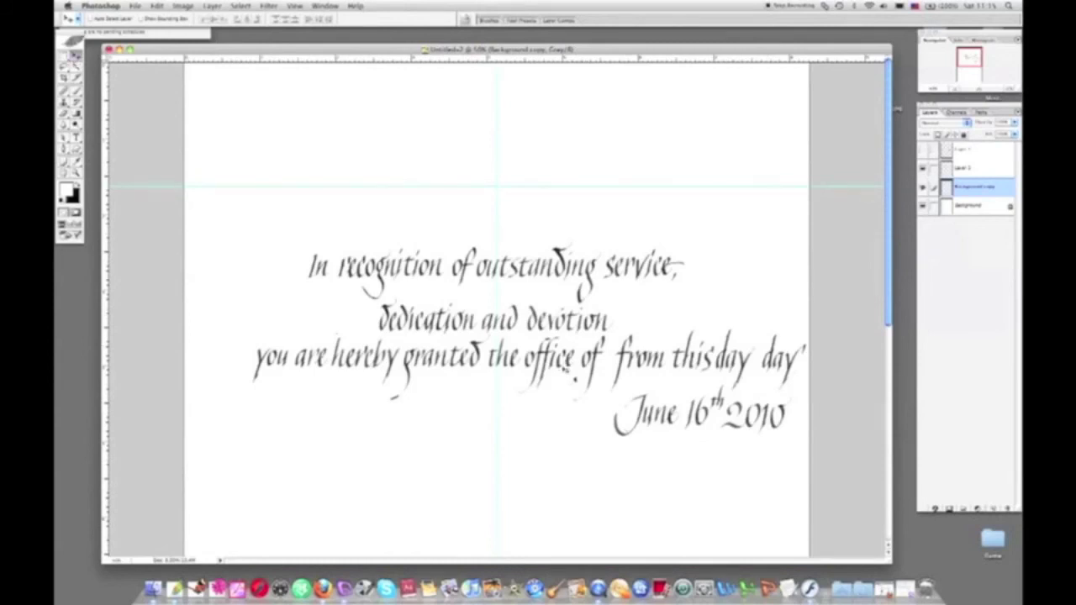
{"action": "left_click_drag", "start_coordinate": [566, 370], "coordinate": [547, 436]}
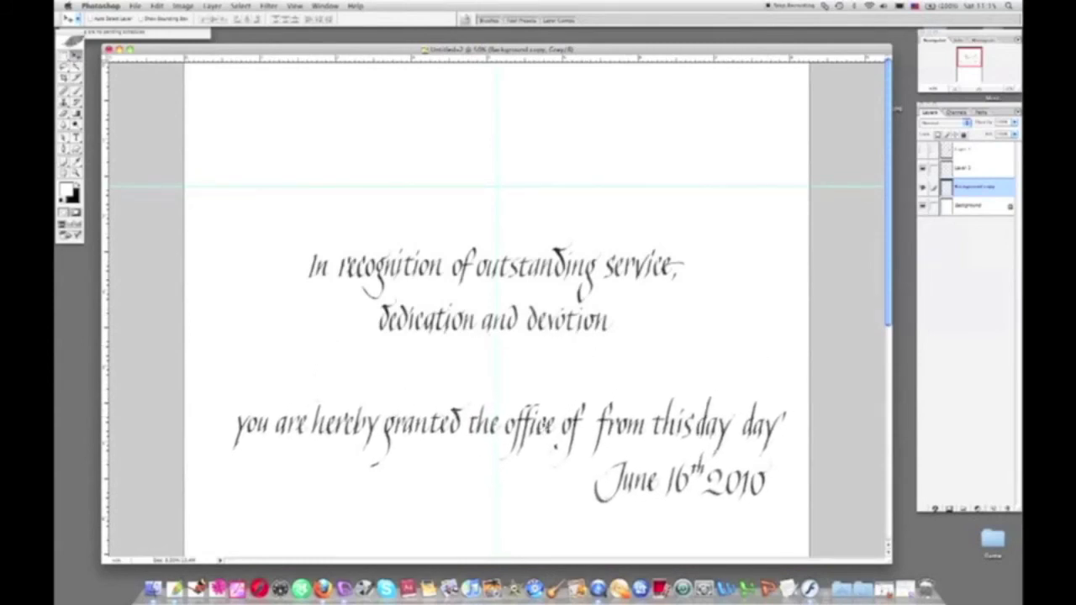
{"action": "left_click", "coordinate": [63, 67]}
{"action": "mouse_move", "coordinate": [587, 406]}
{"action": "left_mouse_down"}
{"action": "mouse_move", "coordinate": [586, 452]}
{"action": "mouse_move", "coordinate": [491, 511]}
{"action": "mouse_move", "coordinate": [311, 519]}
{"action": "mouse_move", "coordinate": [219, 473]}
{"action": "mouse_move", "coordinate": [196, 410]}
{"action": "mouse_move", "coordinate": [349, 358]}
{"action": "mouse_move", "coordinate": [537, 341]}
{"action": "mouse_move", "coordinate": [588, 372]}
{"action": "mouse_move", "coordinate": [587, 408]}
{"action": "left_mouse_up"}
{"action": "left_click", "coordinate": [212, 7]}
{"action": "mouse_move", "coordinate": [220, 18]}
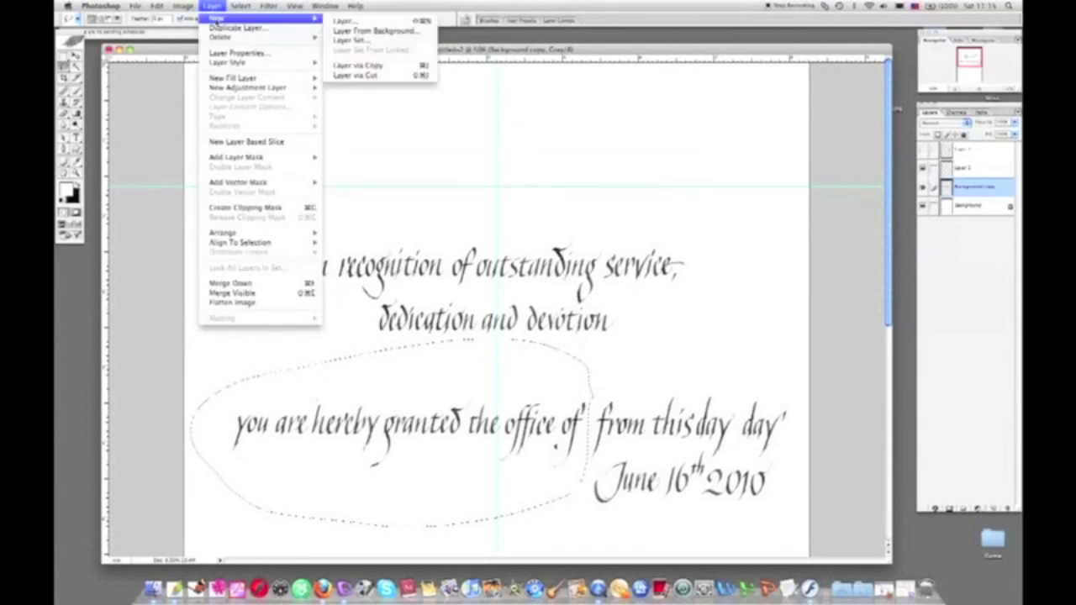
{"action": "left_click", "coordinate": [384, 76]}
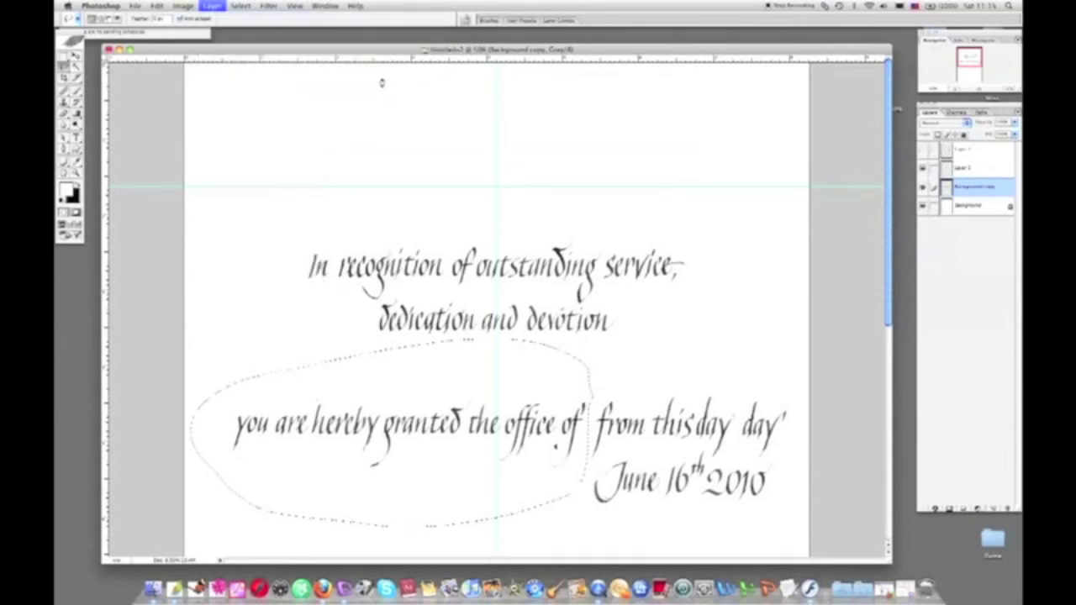
Step: Move the "you are hereby granted the office of" line up beneath "dedication and devotion" and hide the Background copy layer
{"action": "key", "text": "v"}
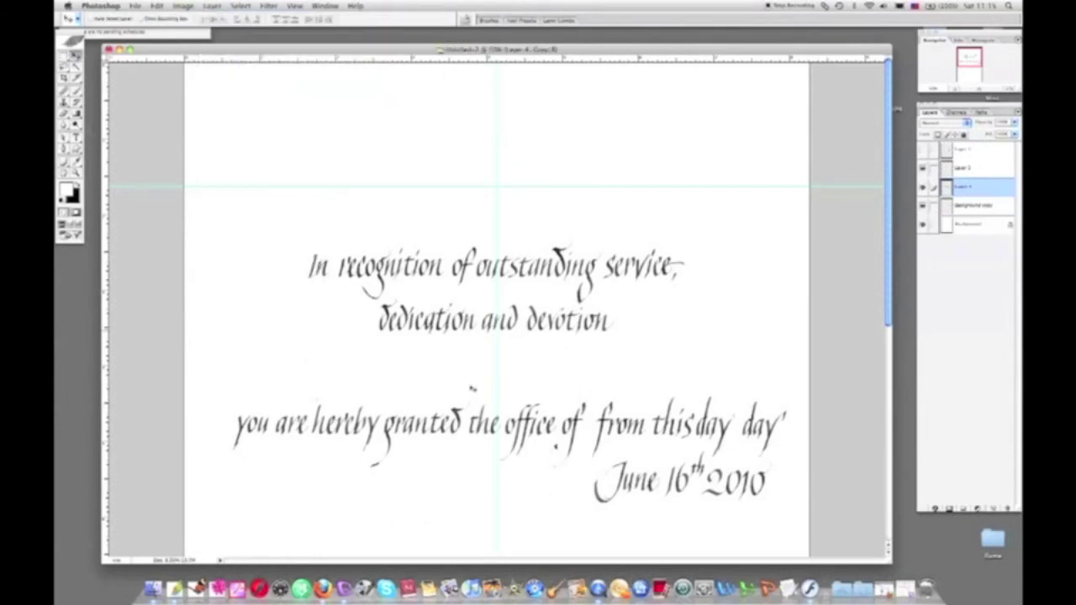
{"action": "left_click_drag", "start_coordinate": [469, 434], "coordinate": [555, 378]}
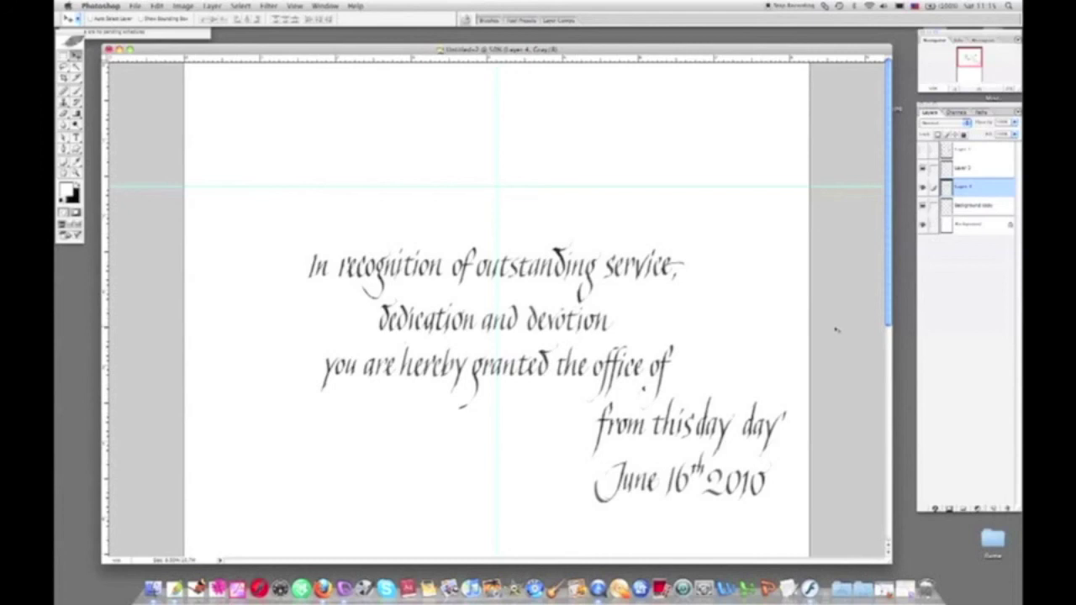
{"action": "left_click", "coordinate": [922, 206]}
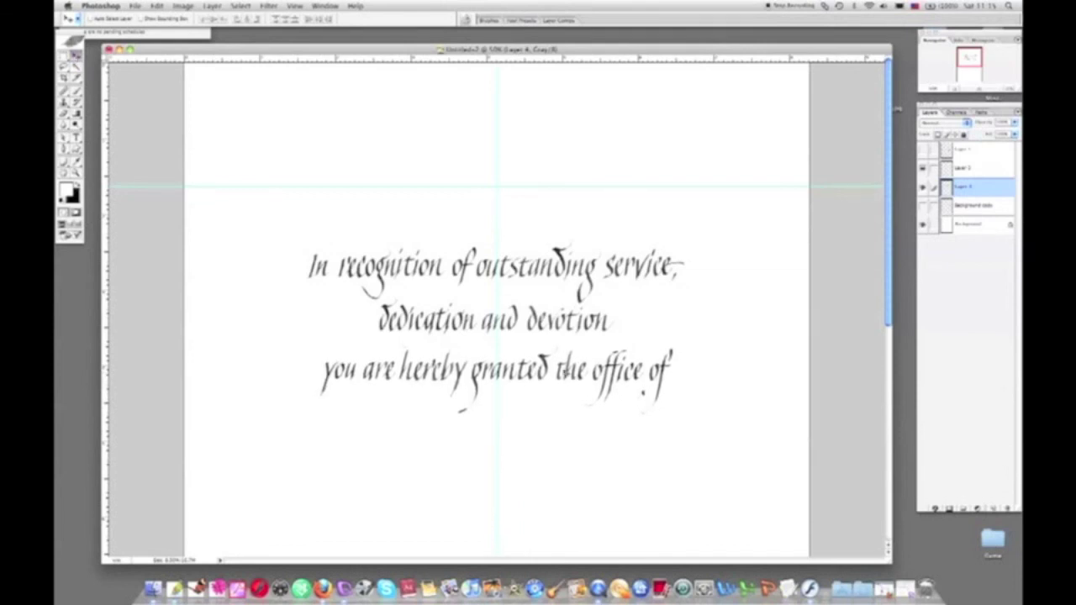
Step: Add a horizontal guide along the baseline of "you are hereby granted the office of" and nudge the line sideways to centre on the vertical guide
{"action": "left_click_drag", "start_coordinate": [399, 62], "coordinate": [416, 380]}
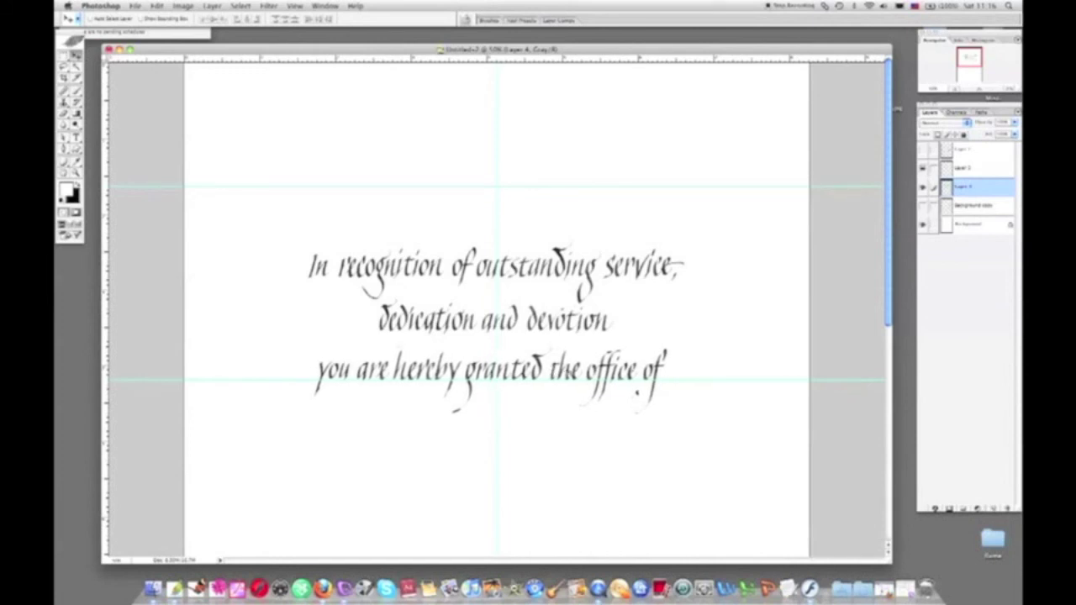
{"action": "key", "text": "shift+Right"}
{"action": "key", "text": "shift+Right"}
{"action": "key", "text": "shift+Left"}
{"action": "key", "text": "shift+Left"}
{"action": "key", "text": "shift+Right"}
{"action": "key", "text": "shift+Right"}
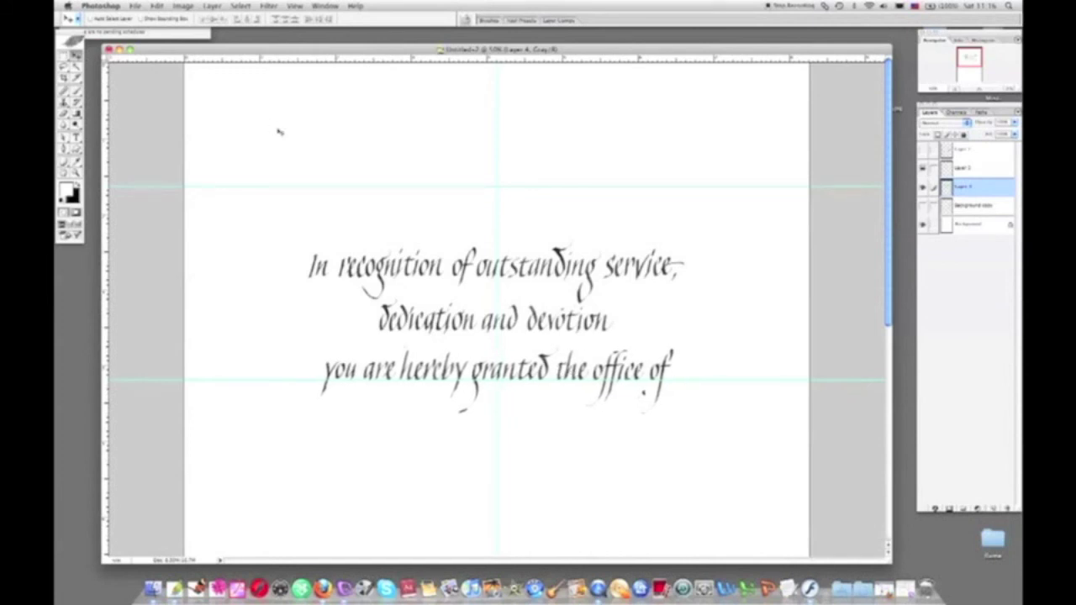
Step: Add horizontal guides at the x-height of the third line and the baseline and x-height of "dedication and devotion", using a marquee as height gauge
{"action": "left_click_drag", "start_coordinate": [306, 126], "coordinate": [343, 360]}
{"action": "left_click_drag", "start_coordinate": [283, 77], "coordinate": [327, 330]}
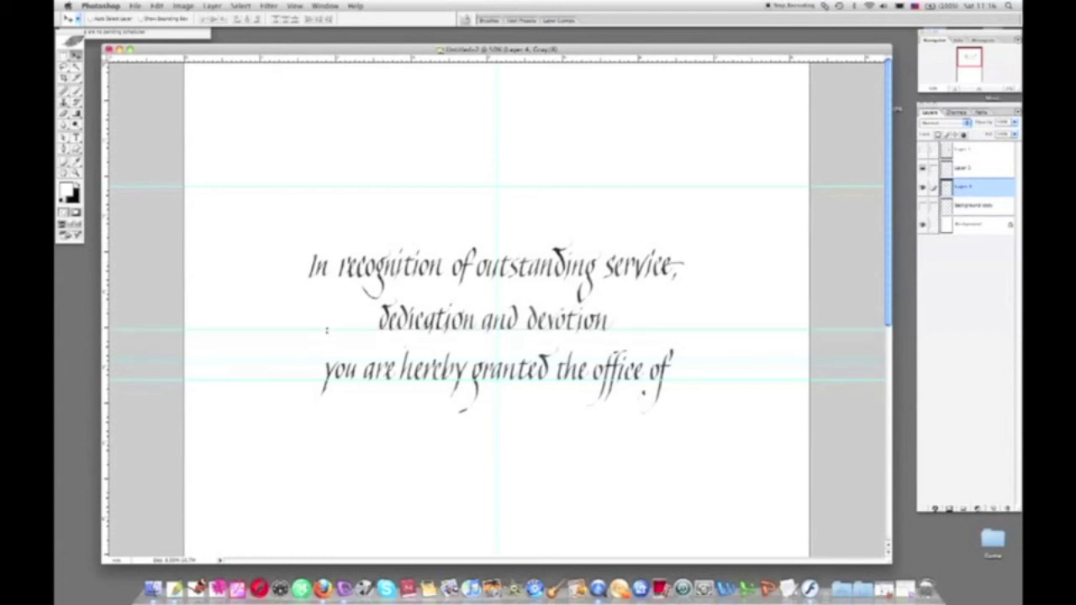
{"action": "key", "text": "m"}
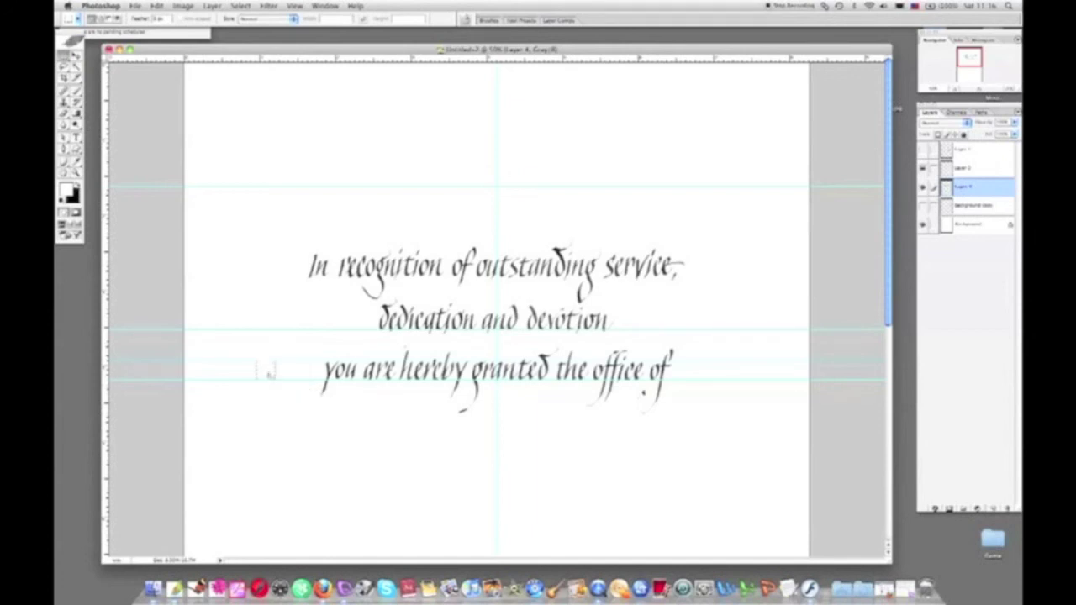
{"action": "left_click_drag", "start_coordinate": [271, 372], "coordinate": [279, 317]}
{"action": "left_click_drag", "start_coordinate": [249, 61], "coordinate": [289, 309]}
Step: Use a marquee matching the gap between the lower lines to set a baseline guide for the "In recognition" line, and deselect the marquee
{"action": "key", "text": "super+d"}
{"action": "left_click_drag", "start_coordinate": [301, 354], "coordinate": [287, 303]}
{"action": "left_click_drag", "start_coordinate": [273, 63], "coordinate": [280, 274]}
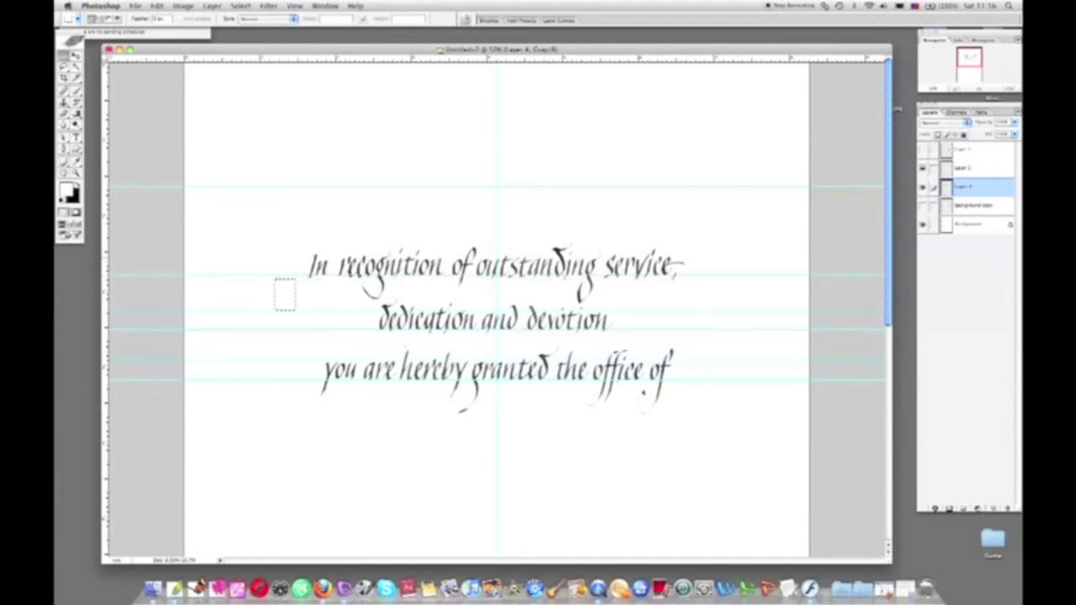
{"action": "left_click", "coordinate": [75, 55]}
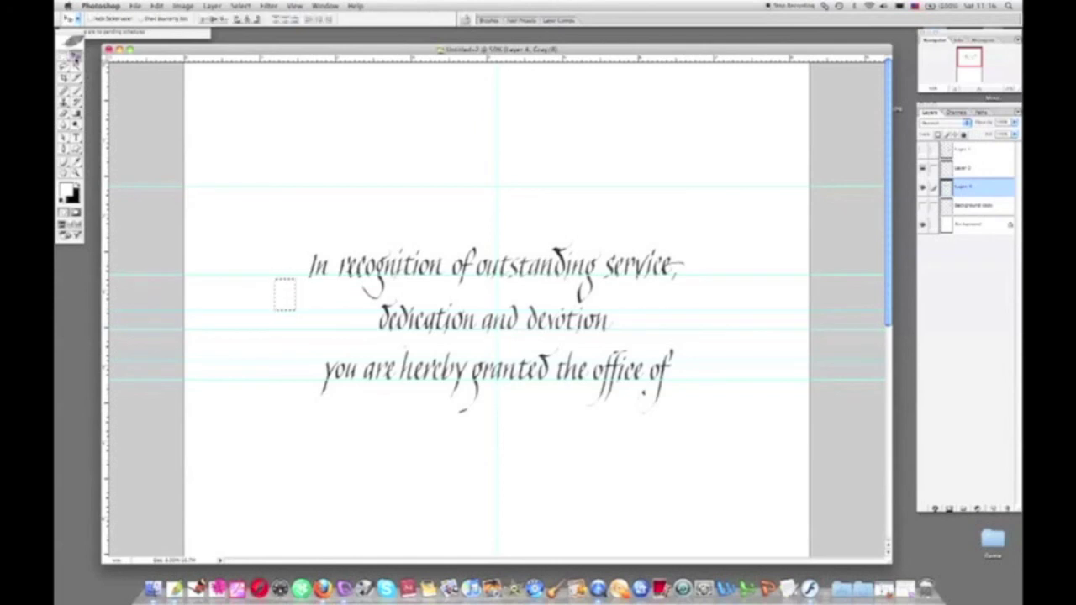
{"action": "left_click_drag", "start_coordinate": [304, 274], "coordinate": [305, 280]}
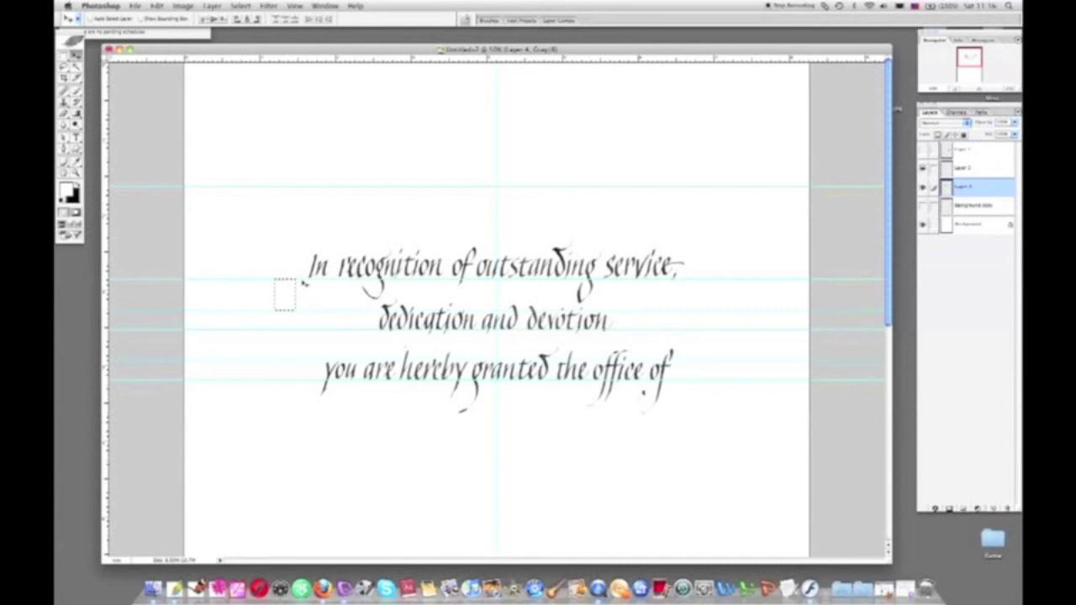
{"action": "left_click", "coordinate": [232, 7]}
{"action": "left_click", "coordinate": [244, 29]}
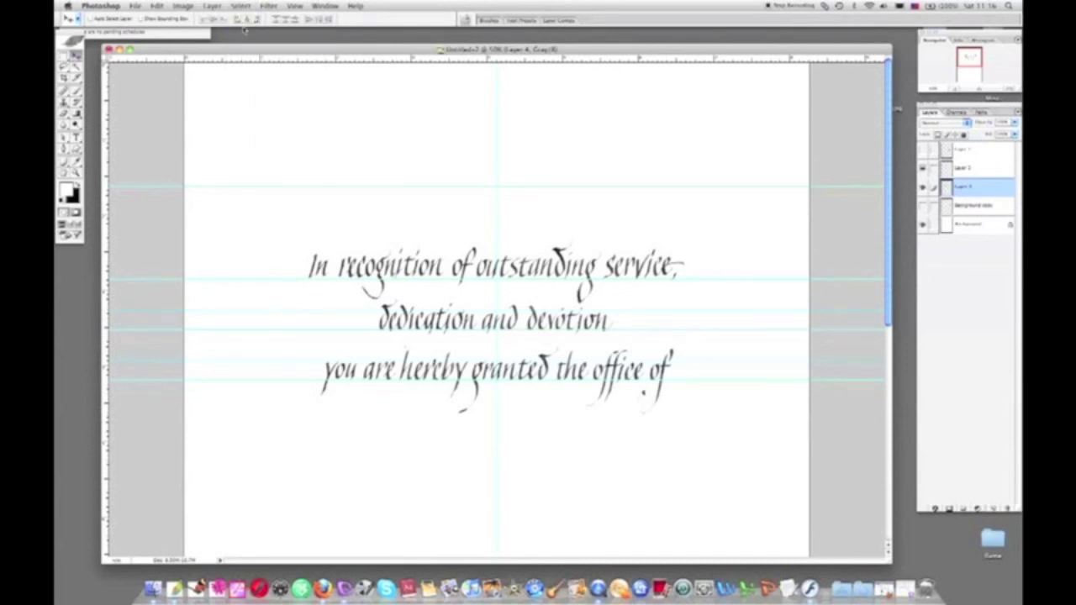
Step: Lasso the "In recognition of outstanding service" line on its merged layer and nudge it down to its baseline guide
{"action": "left_click", "coordinate": [923, 168]}
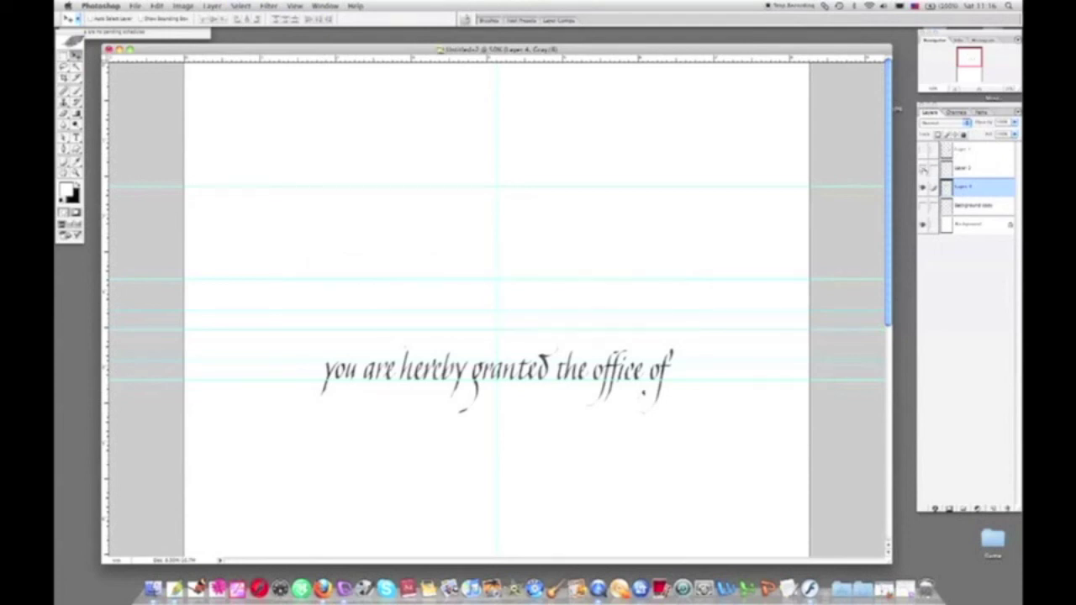
{"action": "left_click", "coordinate": [922, 168]}
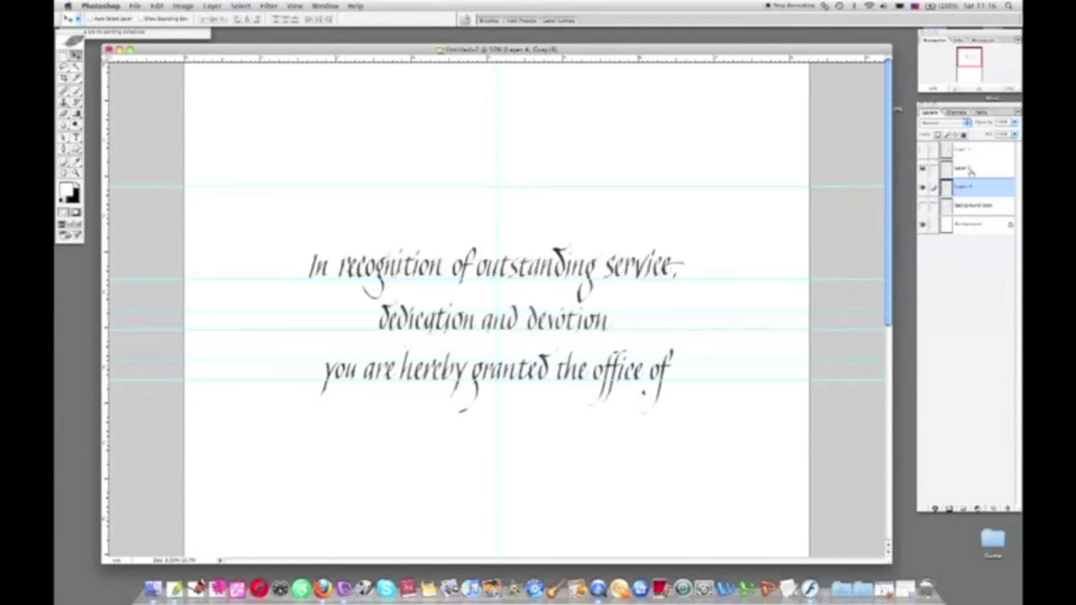
{"action": "left_click", "coordinate": [970, 171]}
{"action": "left_click", "coordinate": [65, 67]}
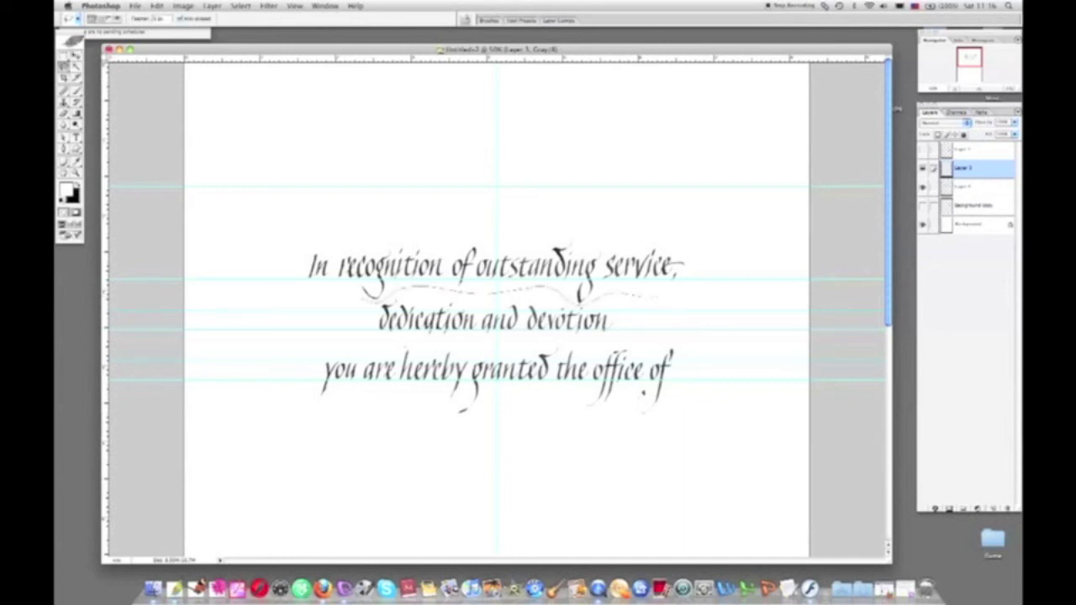
{"action": "mouse_move", "coordinate": [657, 294]}
{"action": "left_mouse_down"}
{"action": "mouse_move", "coordinate": [687, 265]}
{"action": "mouse_move", "coordinate": [608, 226]}
{"action": "left_mouse_up"}
{"action": "left_click_drag", "start_coordinate": [370, 246], "coordinate": [294, 256]}
{"action": "left_click", "coordinate": [75, 55]}
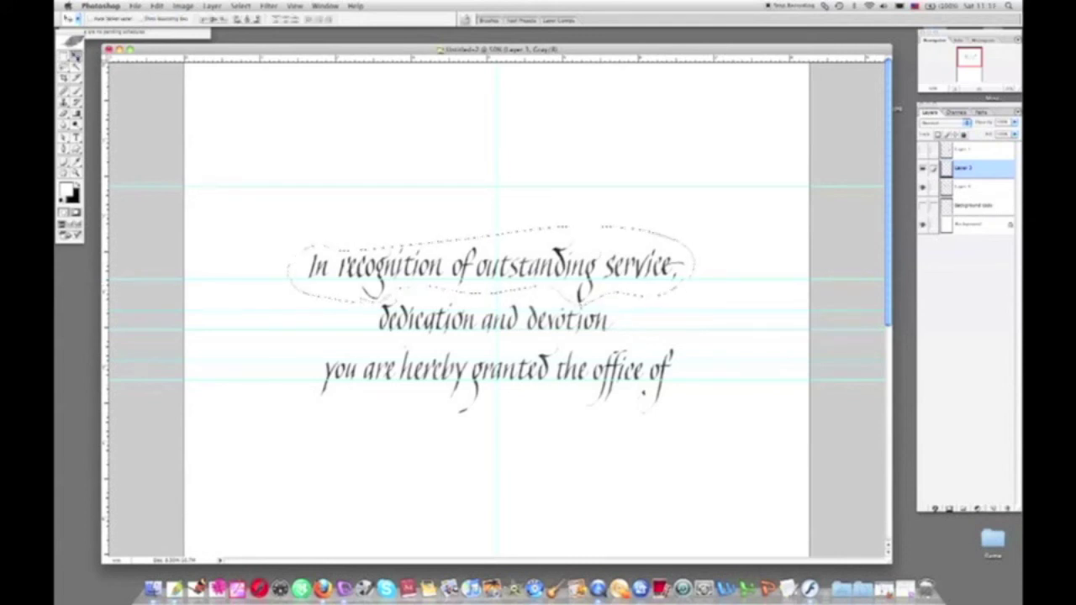
{"action": "key", "text": "super+d"}
{"action": "key", "text": "Down"}
{"action": "key", "text": "Down"}
{"action": "key", "text": "Down"}
{"action": "key", "text": "Down"}
{"action": "key", "text": "Down"}
{"action": "key", "text": "Down"}
{"action": "key", "text": "Down"}
{"action": "key", "text": "Down"}
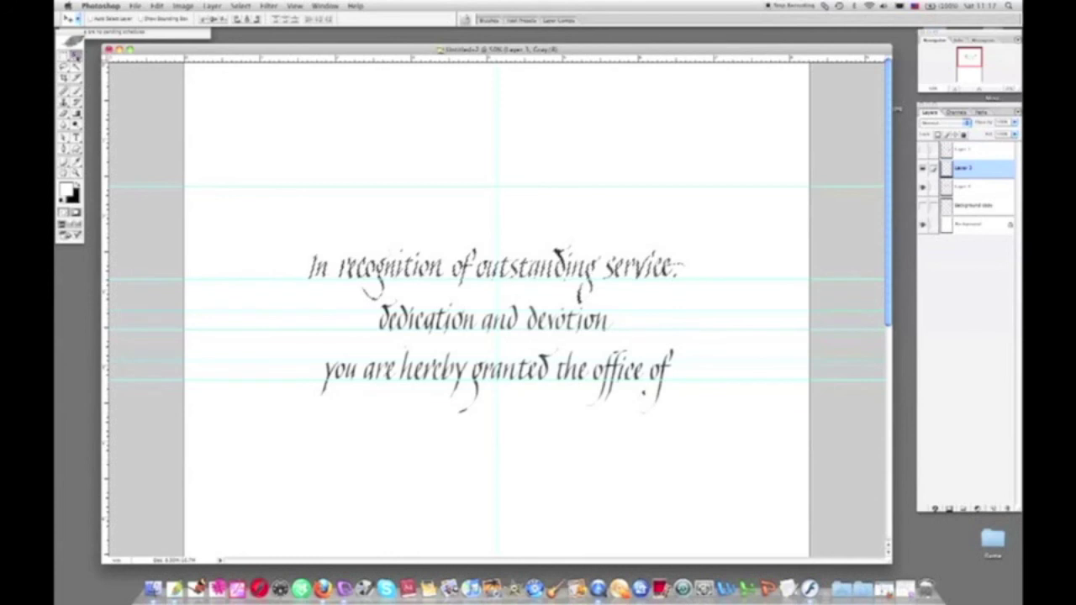